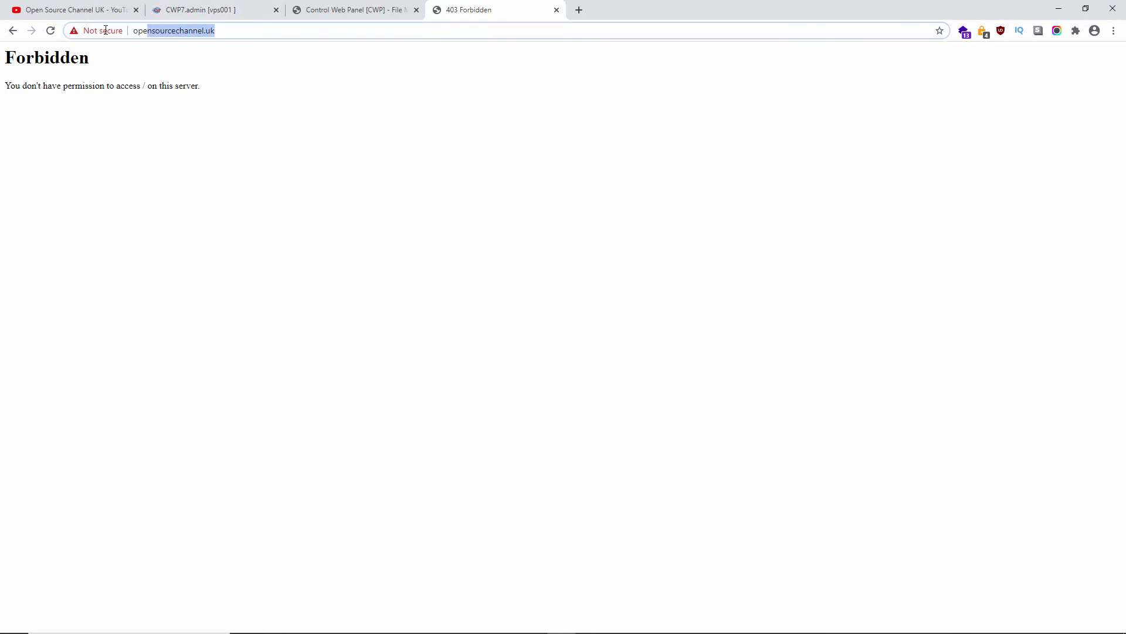
# Leave the site's 403 Forbidden page for the Control Web Panel file manager tab
pyautogui.click(247, 182)
pyautogui.click(336, 13)
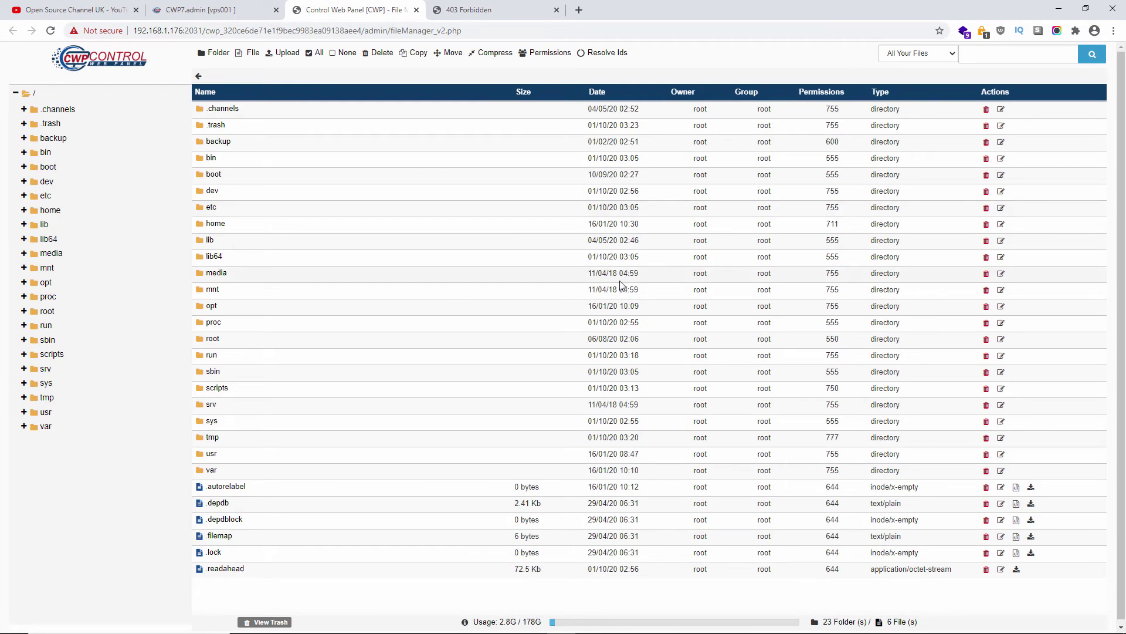
# Dismiss the ModSecurity and Firewall warnings and reload FTP Manager v2's user list
pyautogui.click(204, 4)
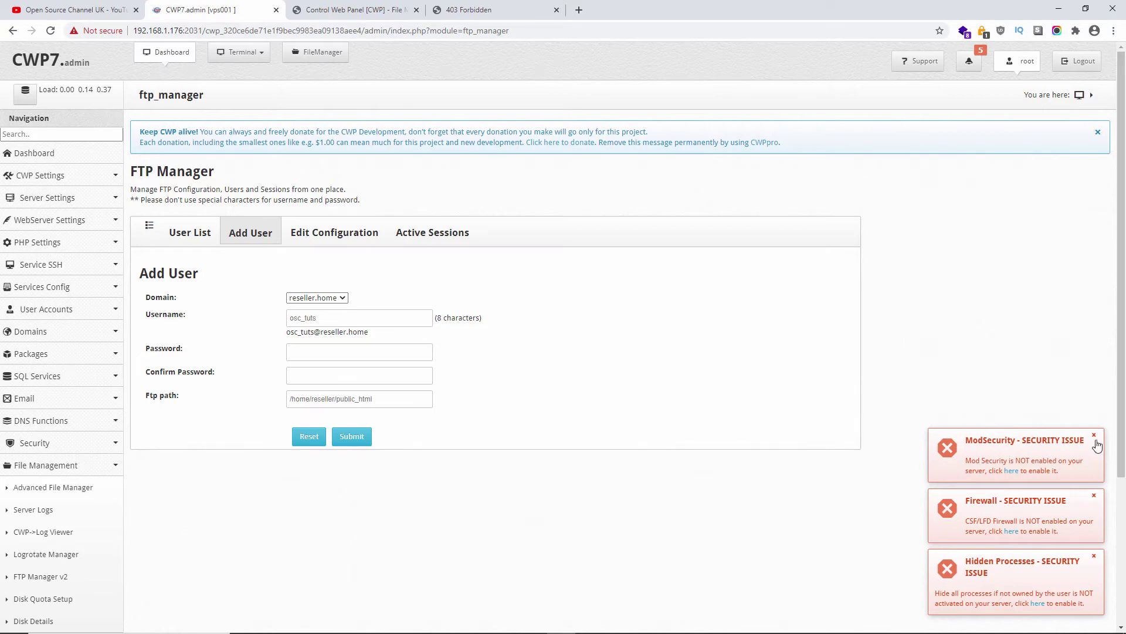
pyautogui.click(1094, 435)
pyautogui.click(1094, 496)
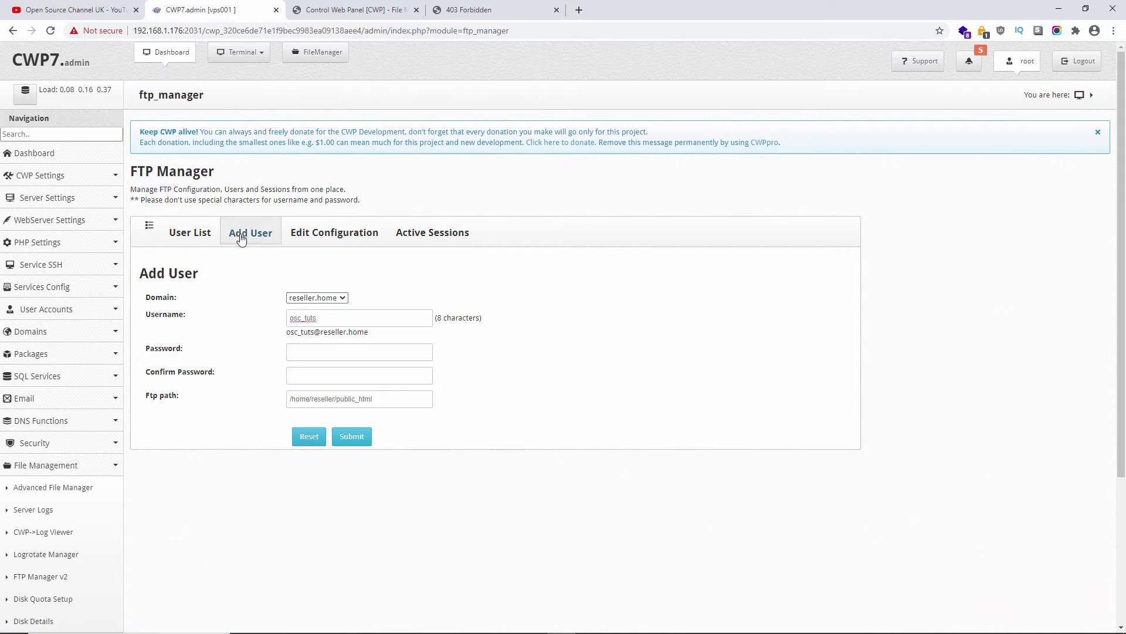
pyautogui.click(251, 236)
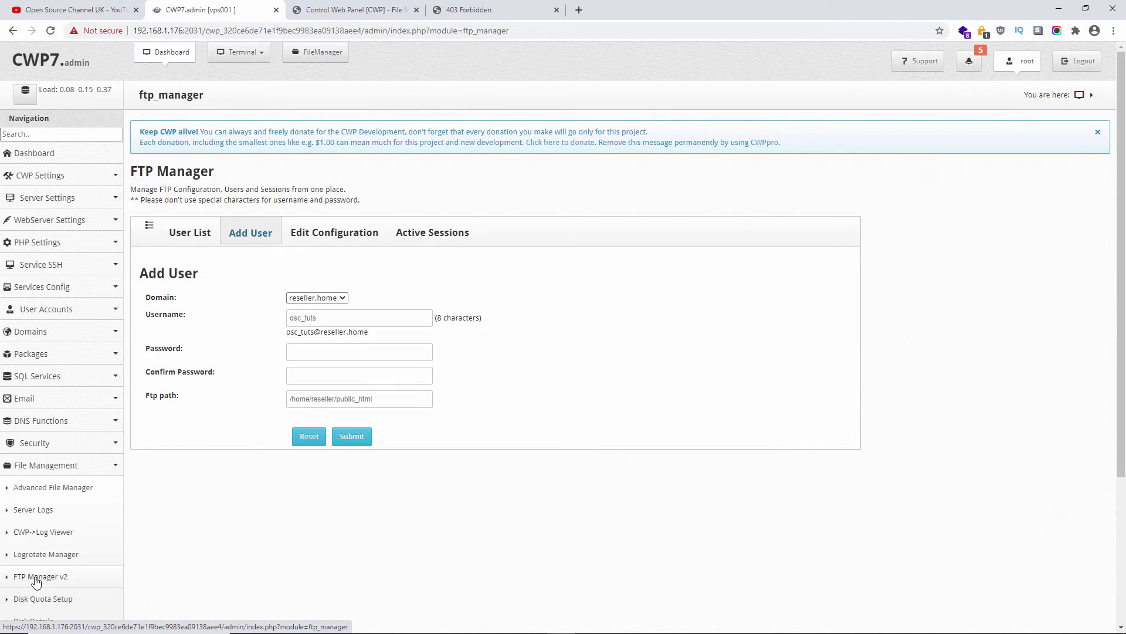
pyautogui.click(39, 576)
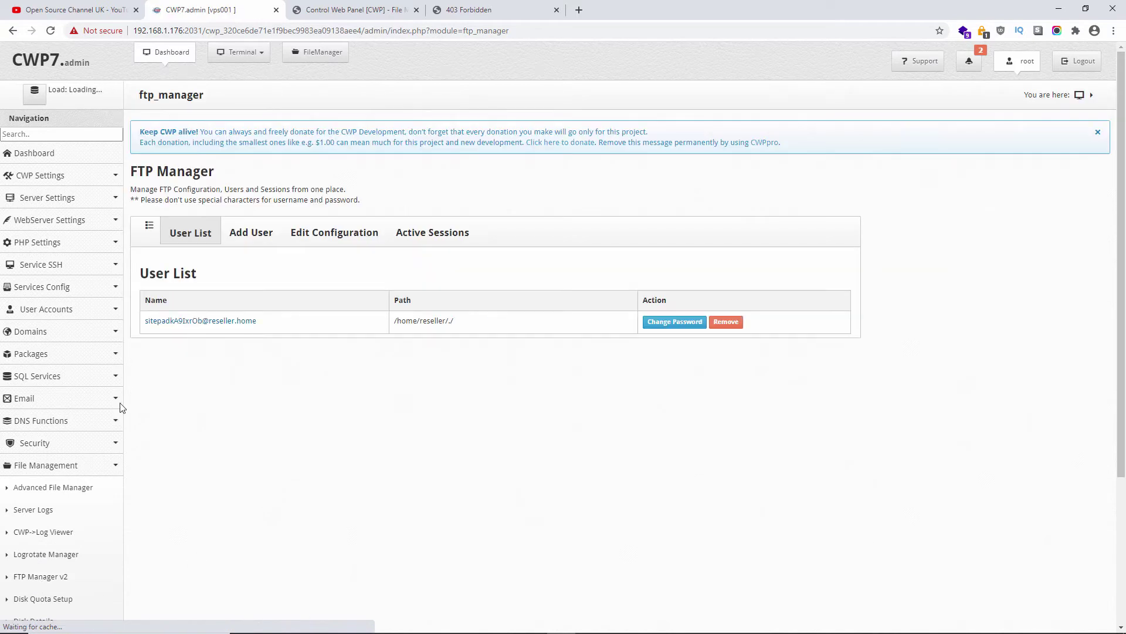
# Start a new FTP user, replacing the password and keeping domain reseller.home
pyautogui.click(247, 242)
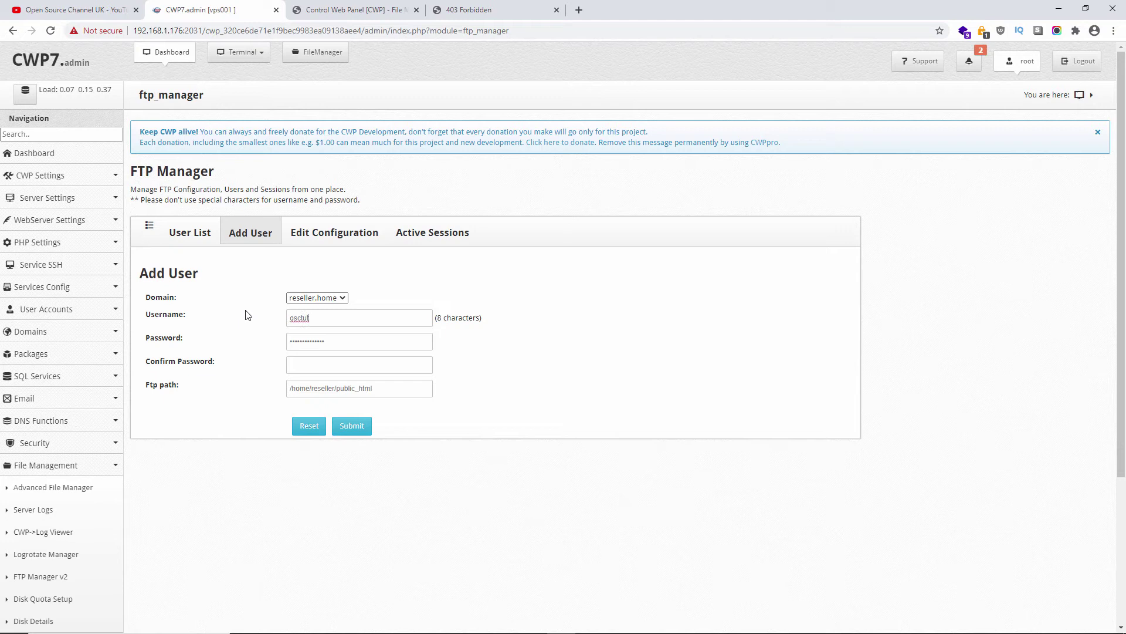
pyautogui.moveTo(323, 340); pyautogui.dragTo(264, 354)
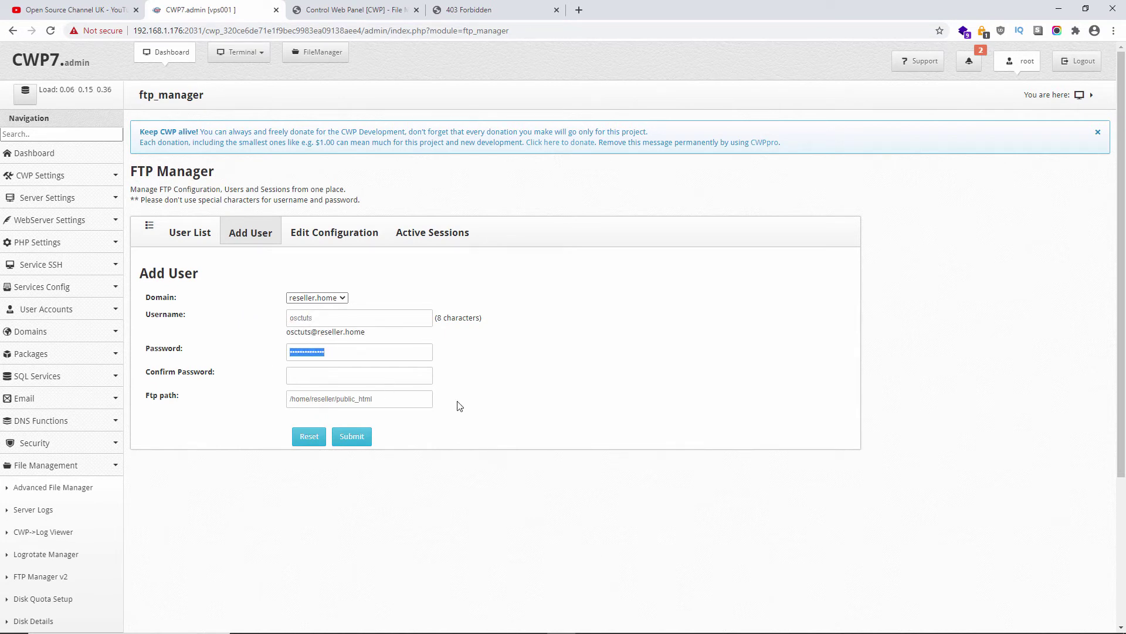
pyautogui.write('a')
pyautogui.click(342, 298)
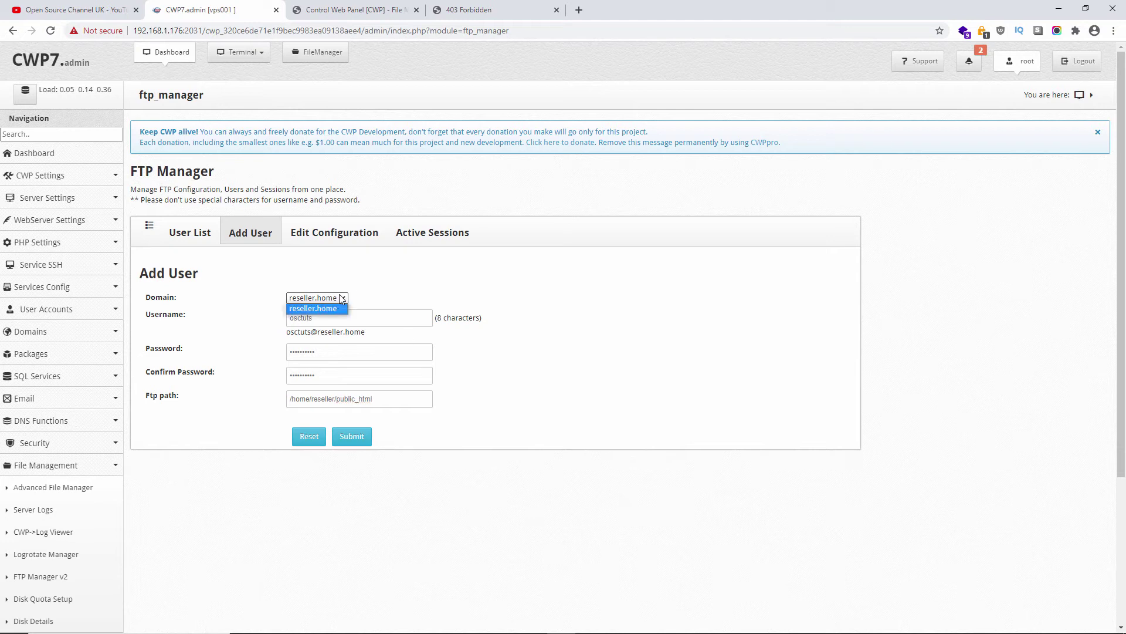
pyautogui.click(495, 366)
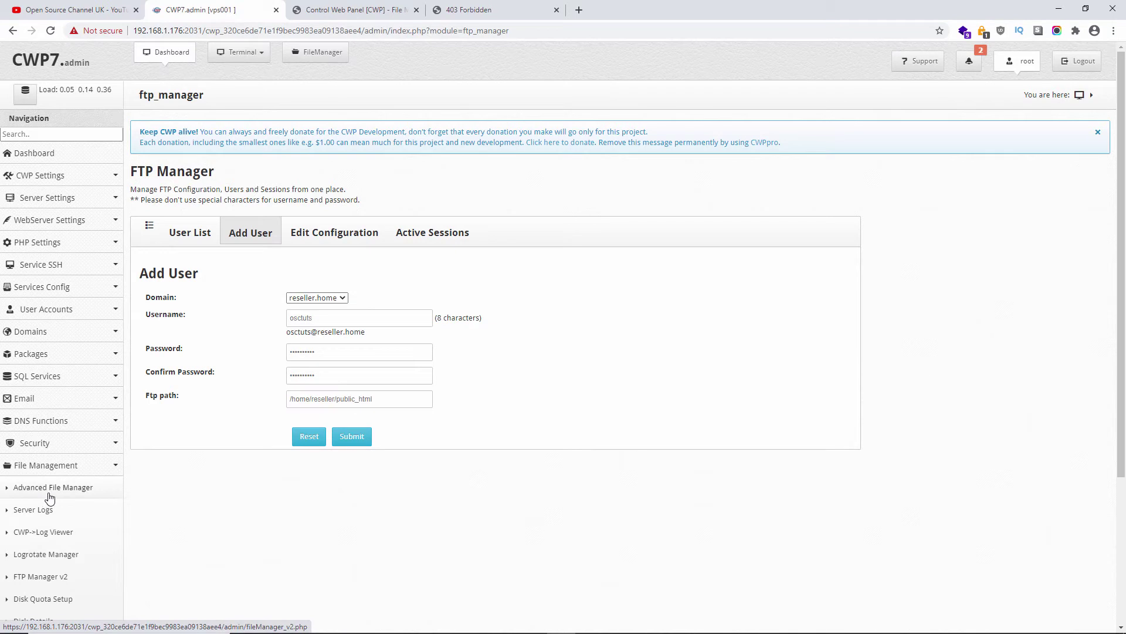
# Copy the /home/reseller/public_html FTP path and bring up the file manager in a new tab
pyautogui.moveTo(376, 399); pyautogui.dragTo(293, 405)
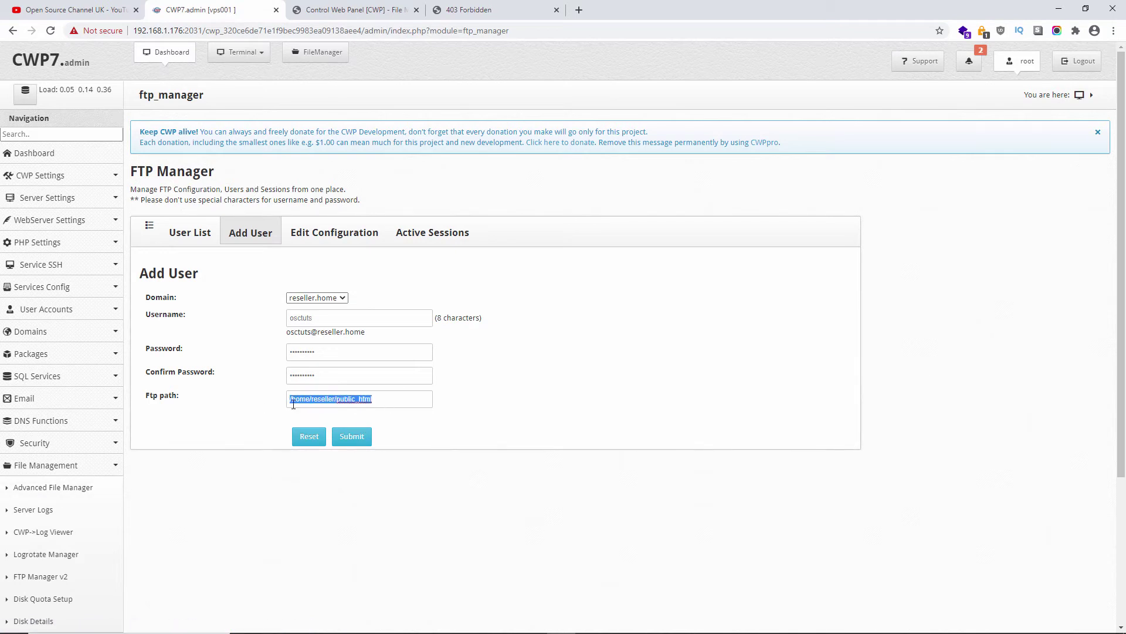
pyautogui.rightClick(300, 400)
pyautogui.click(343, 439)
pyautogui.click(31, 496)
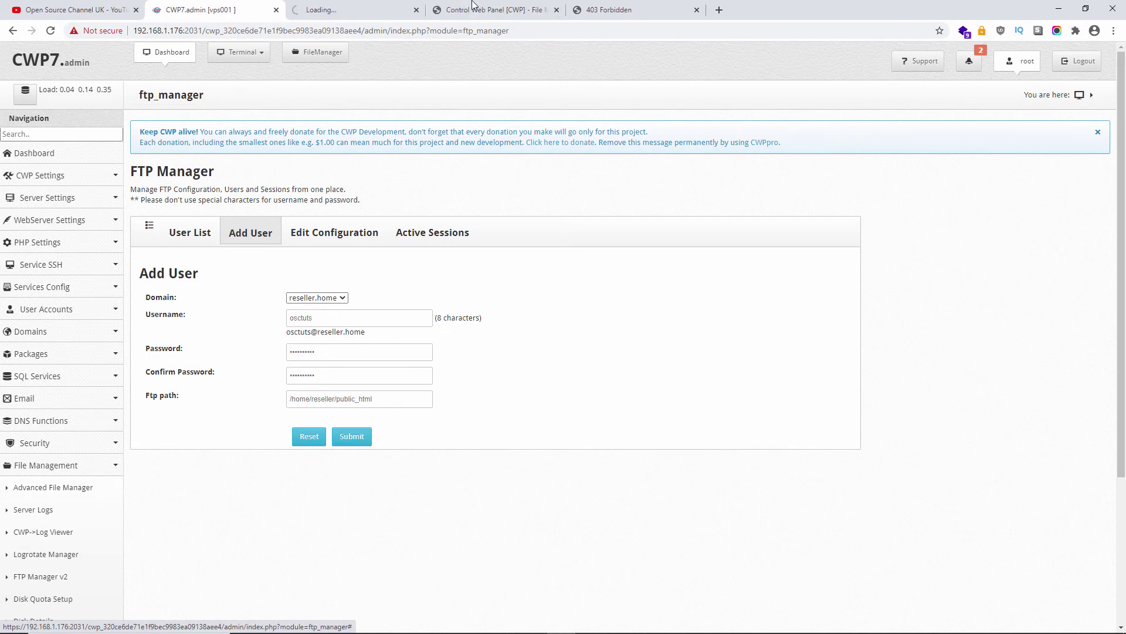
# Browse home > reseller > public_html > opensourcechannel.uk in the file manager
pyautogui.click(227, 222)
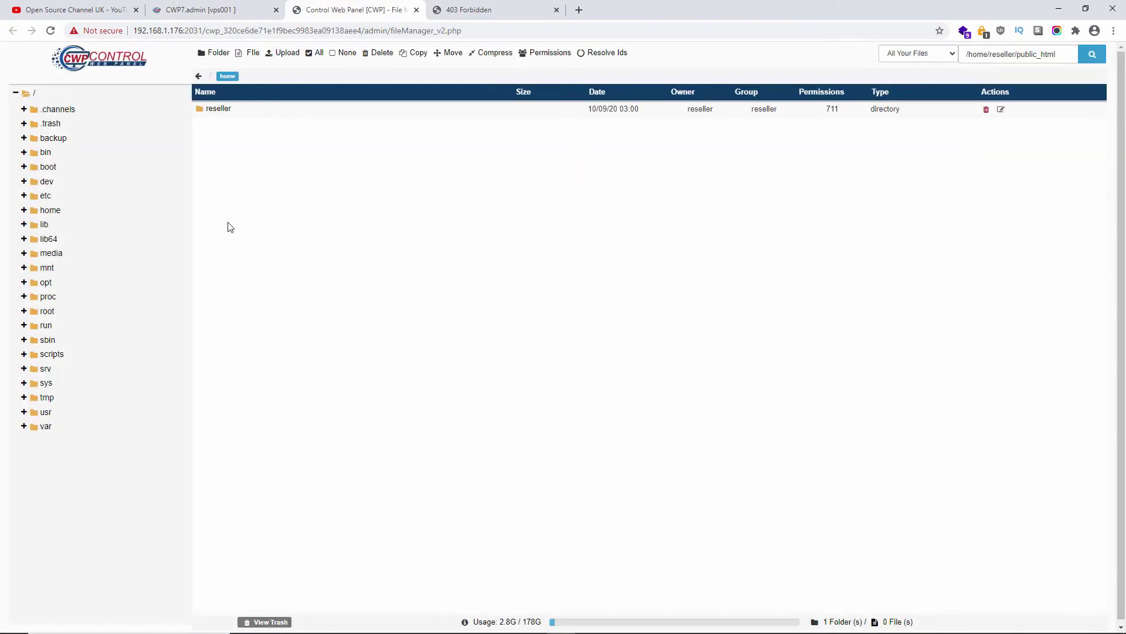
pyautogui.doubleClick(227, 111)
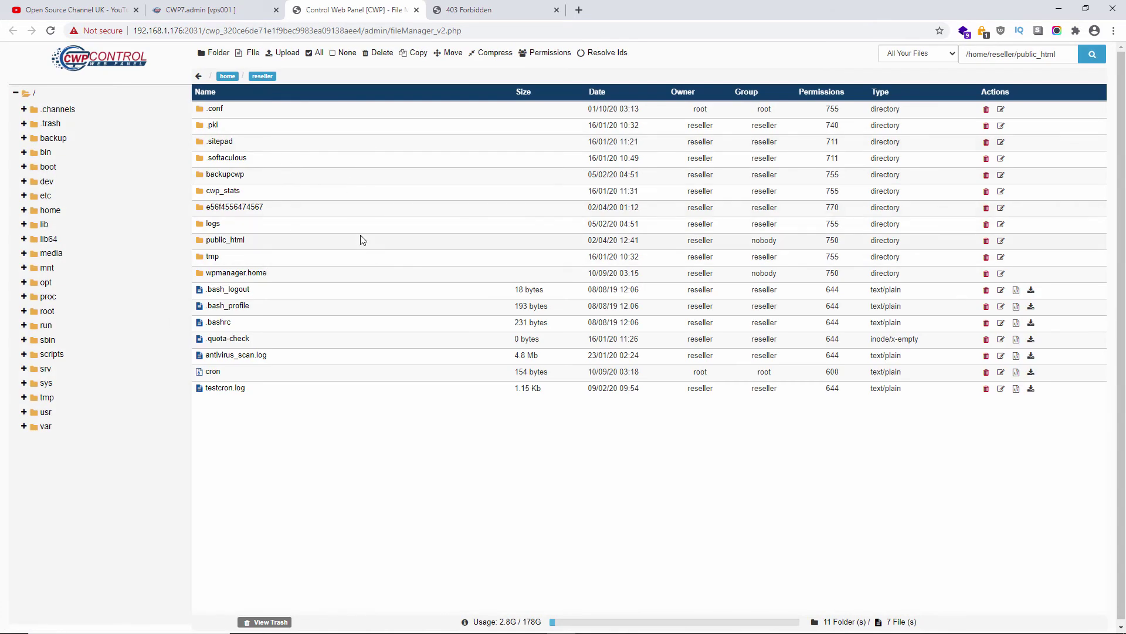
pyautogui.click(249, 245)
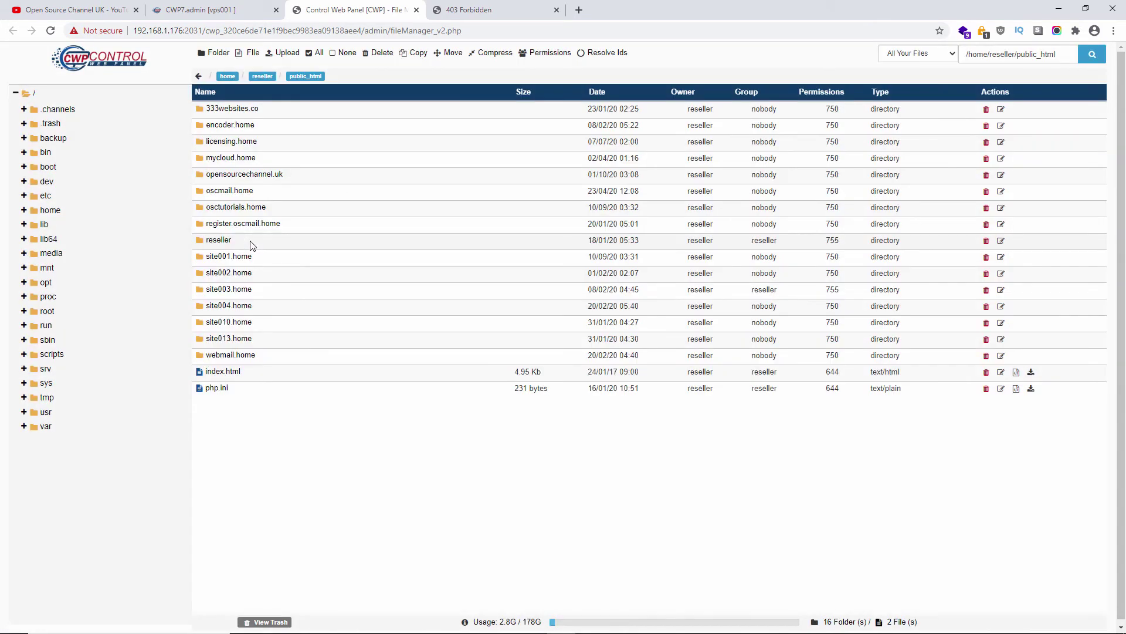
pyautogui.click(312, 176)
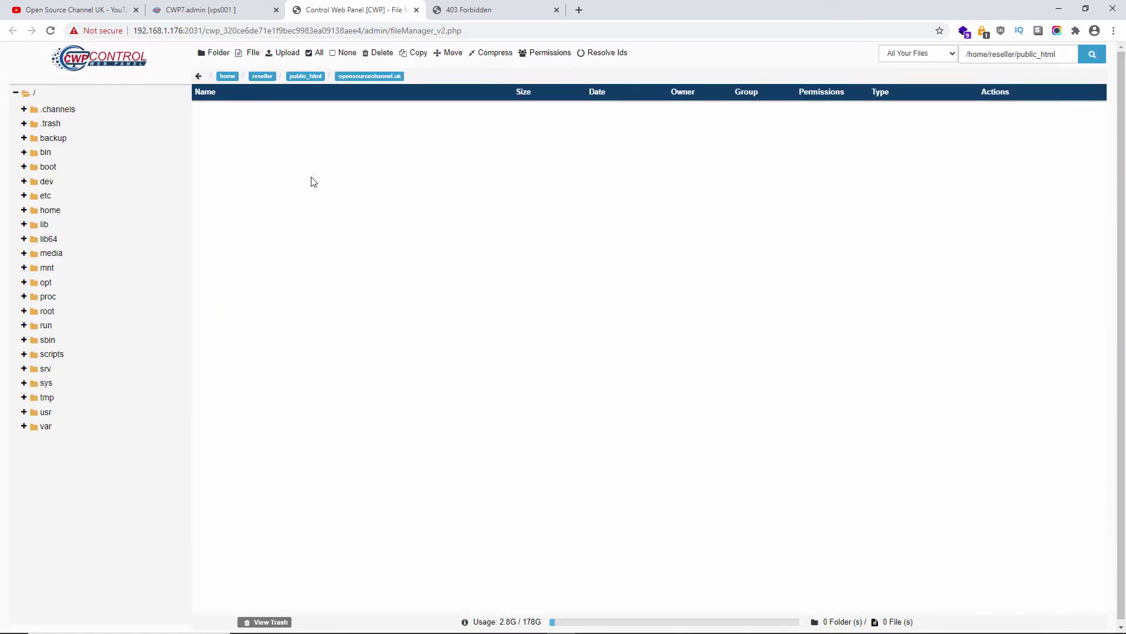
# Copy the opensourcechannel.uk folder name and return to the FTP Add User form
pyautogui.rightClick(368, 71)
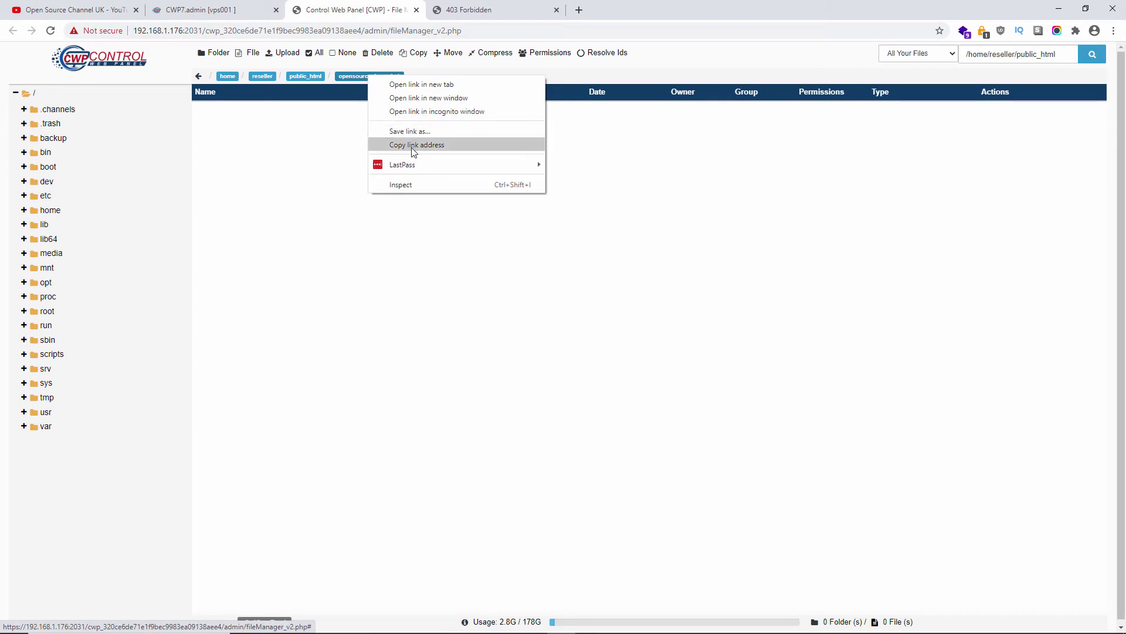
pyautogui.click(417, 146)
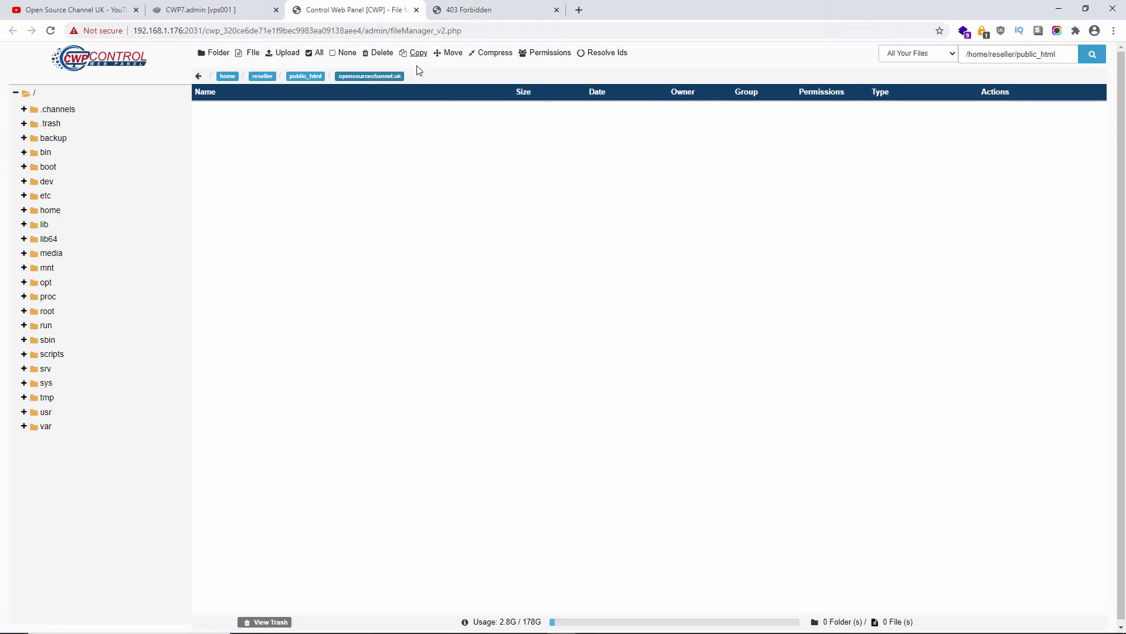
pyautogui.moveTo(401, 76); pyautogui.dragTo(344, 74)
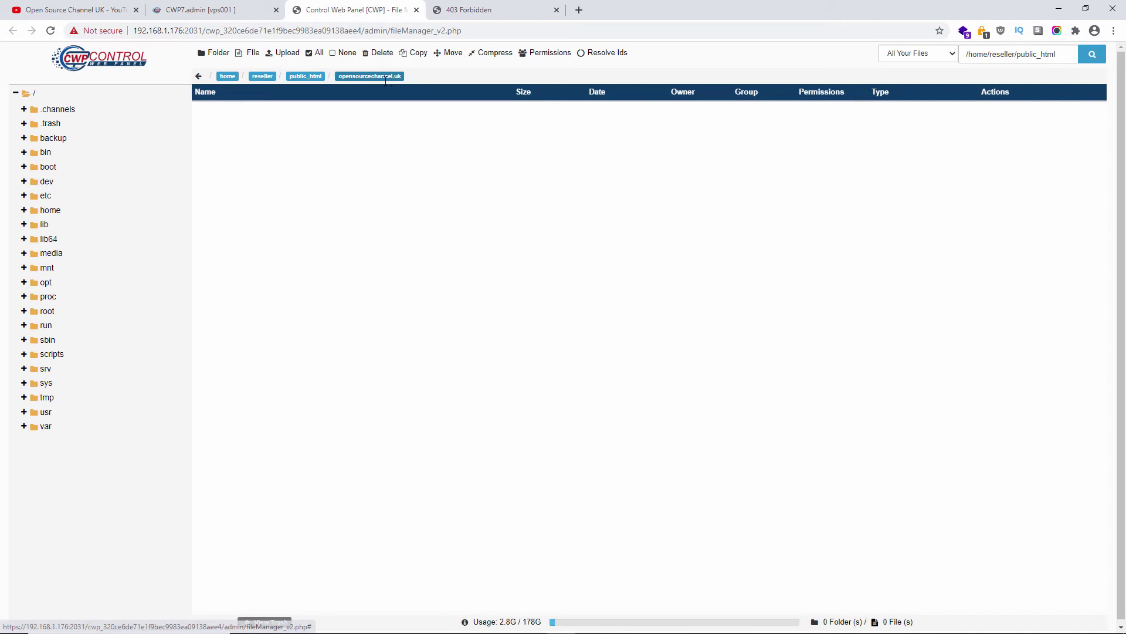
pyautogui.rightClick(352, 76)
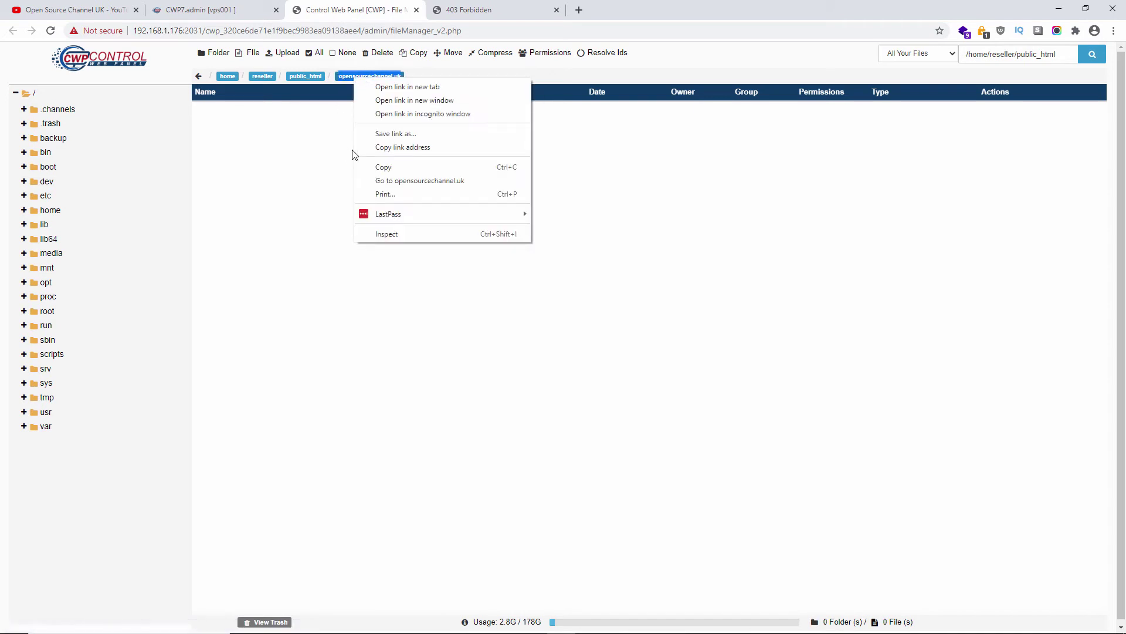
pyautogui.click(391, 168)
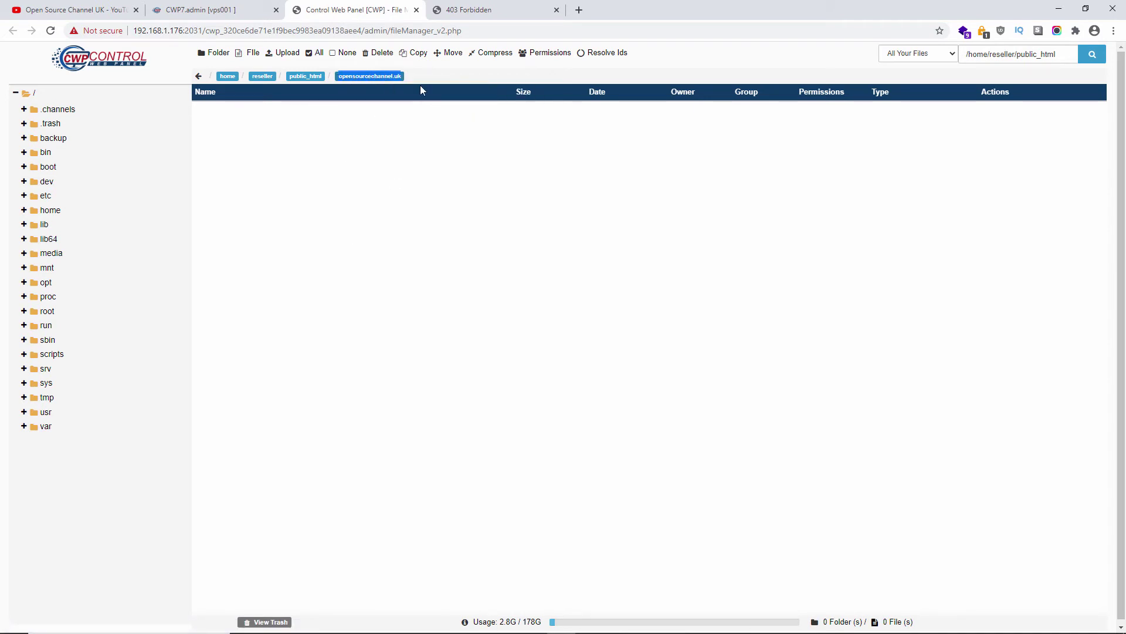
pyautogui.click(224, 6)
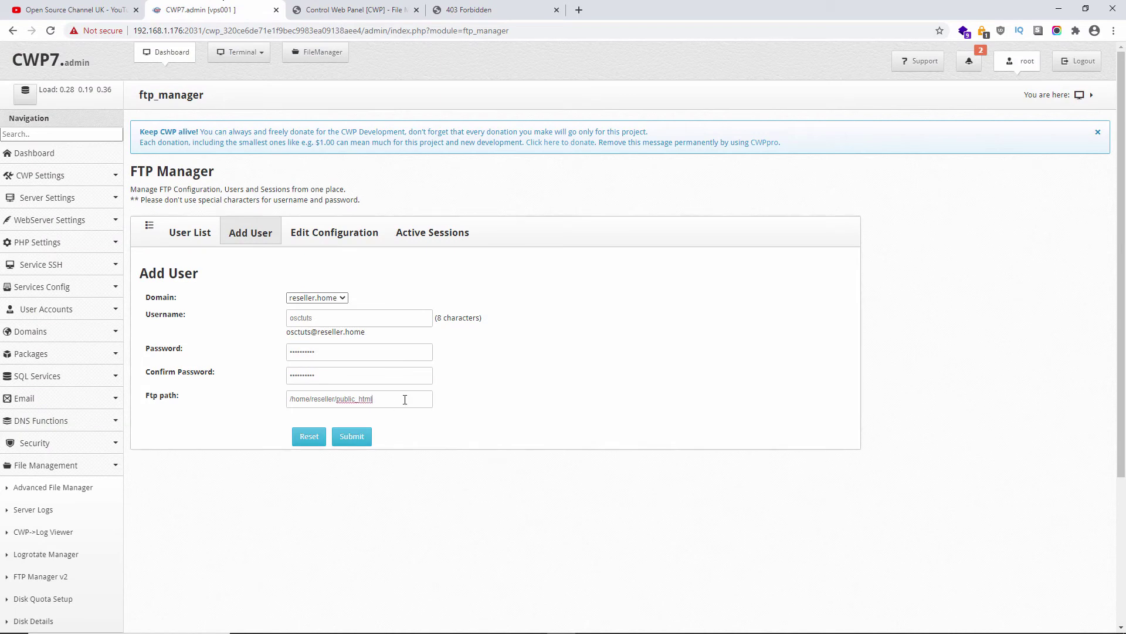
# Append opensourcechannel.uk to the FTP path, submit the user, and decline LastPass saving
pyautogui.hotkey('ctrl', 'v')
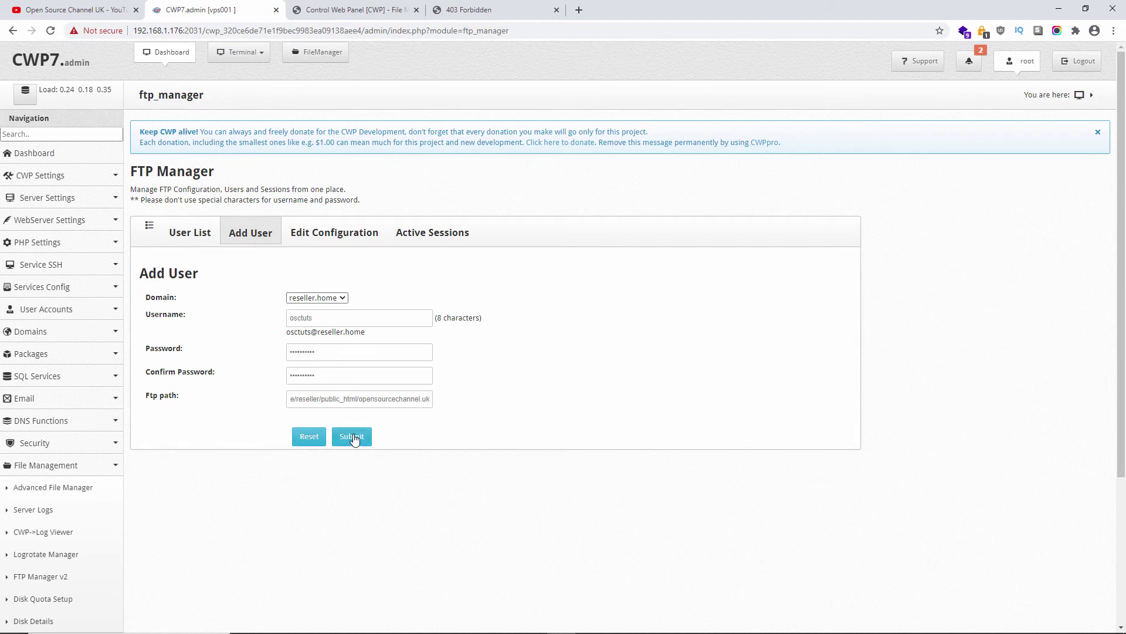
pyautogui.click(353, 437)
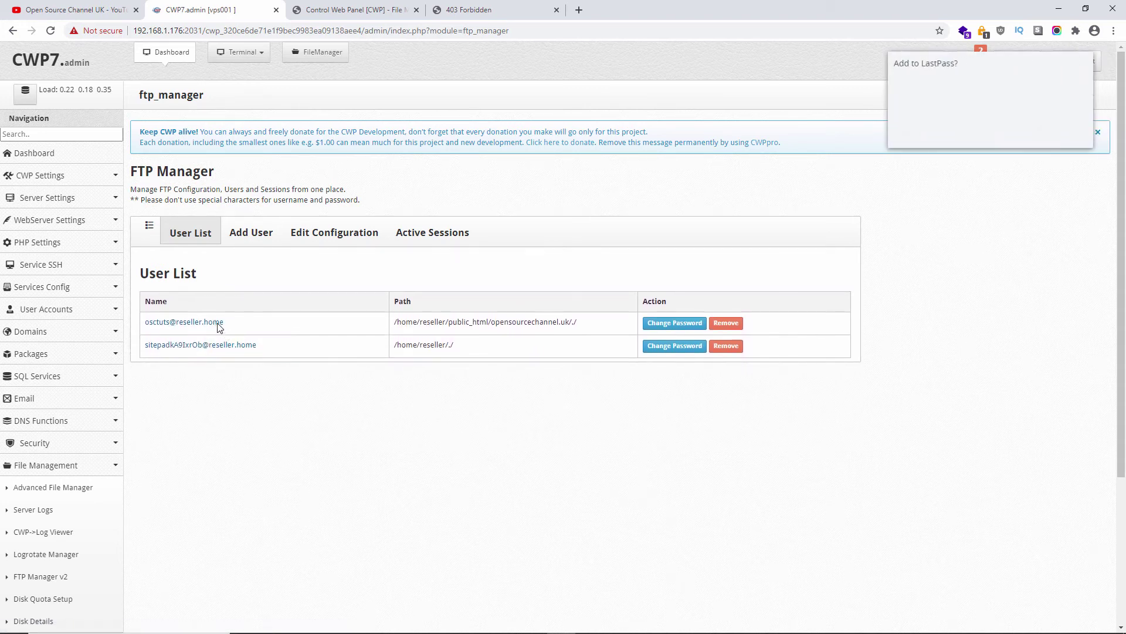
pyautogui.moveTo(217, 326)
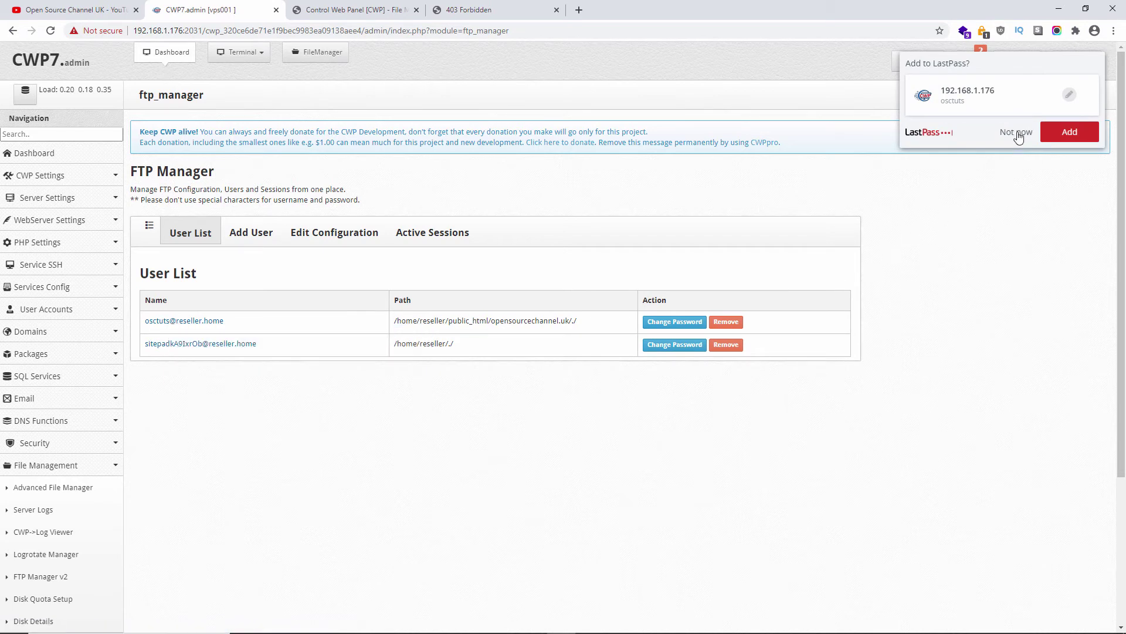
pyautogui.click(1017, 132)
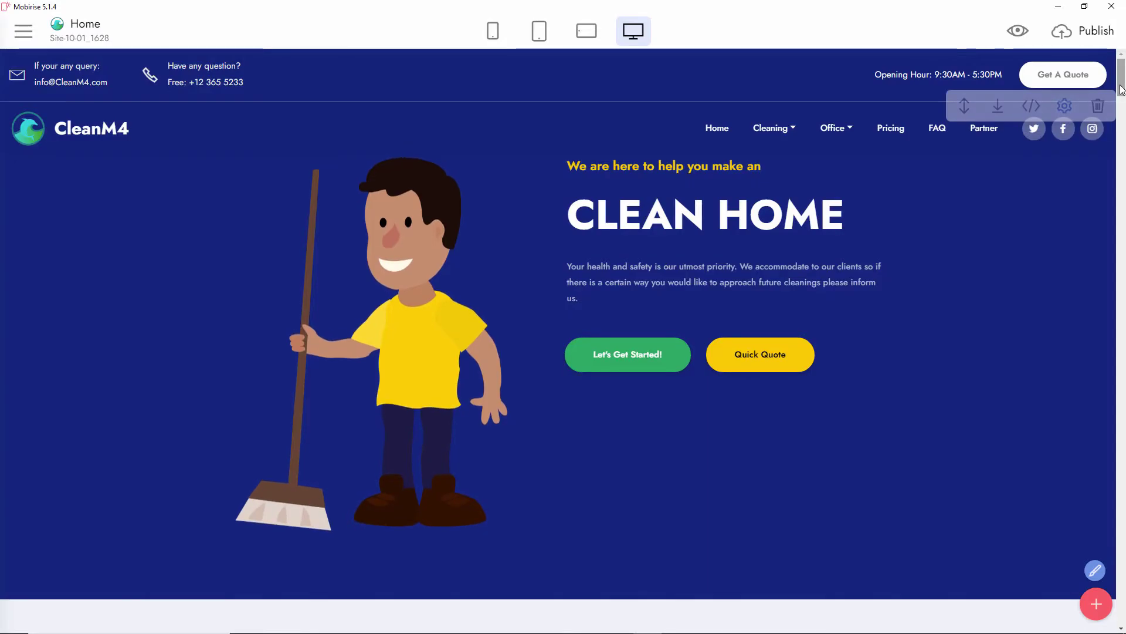
# Compare the Local drive, FTP and GitHub Pages publish targets, settling on FTP
pyautogui.scroll(-1, 1125, 123)
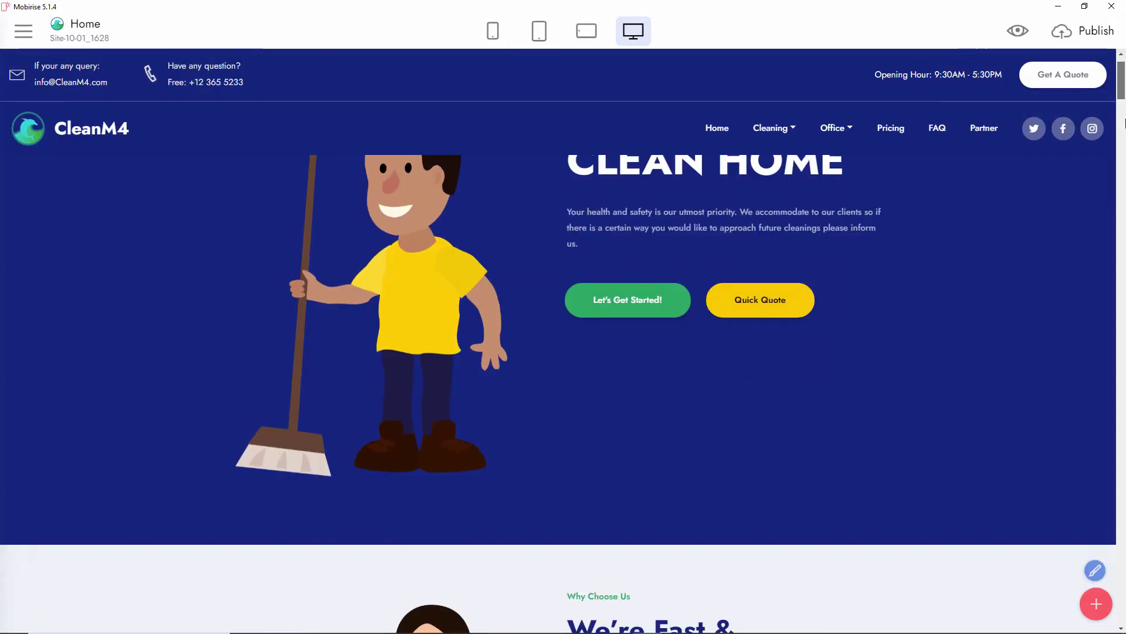
pyautogui.scroll(-20, 1124, 123)
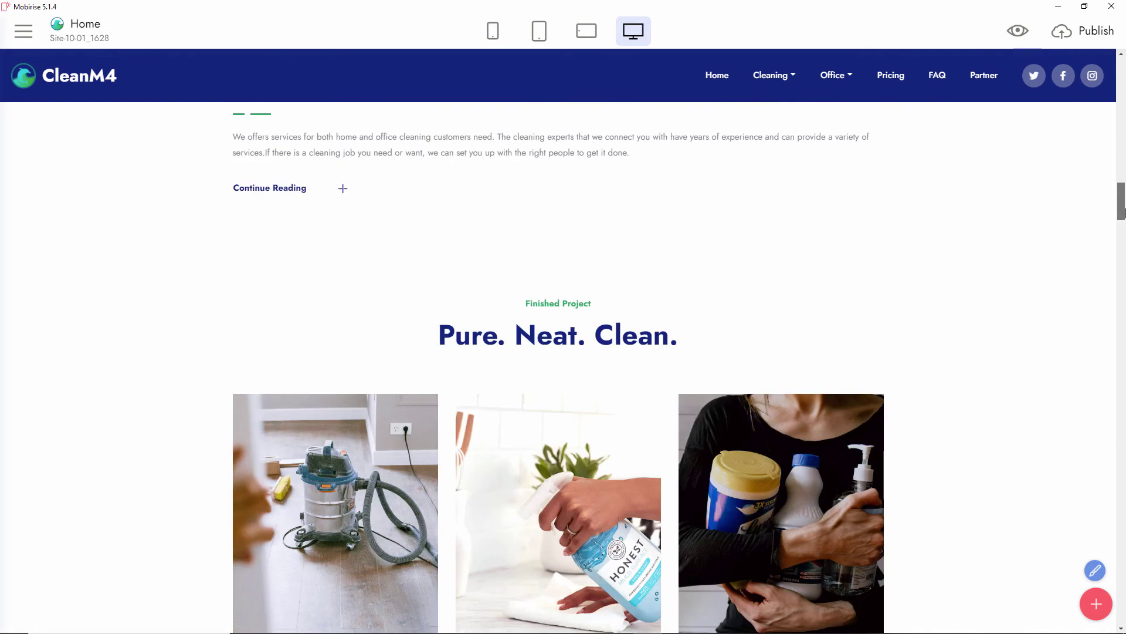
pyautogui.moveTo(1123, 212); pyautogui.dragTo(1122, 53)
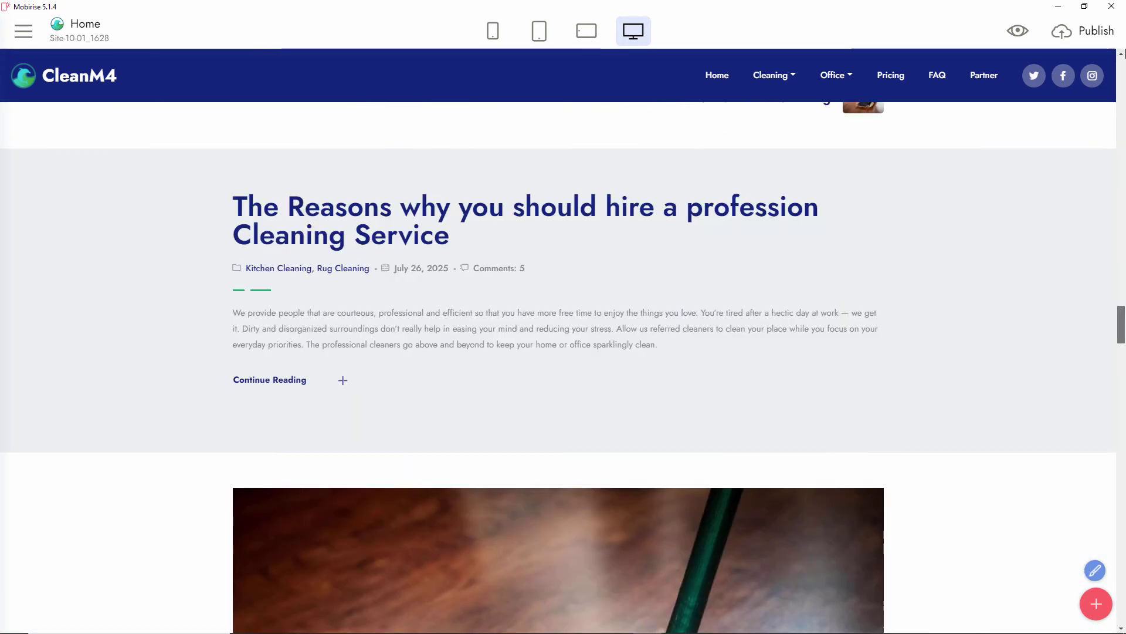
pyautogui.click(1103, 31)
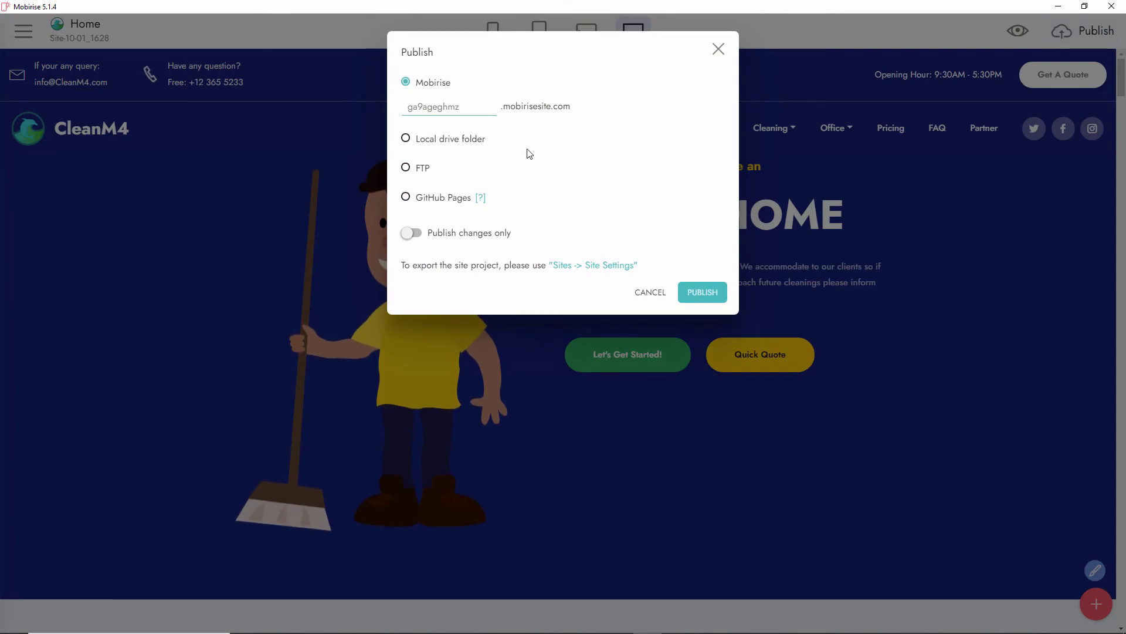
pyautogui.click(405, 138)
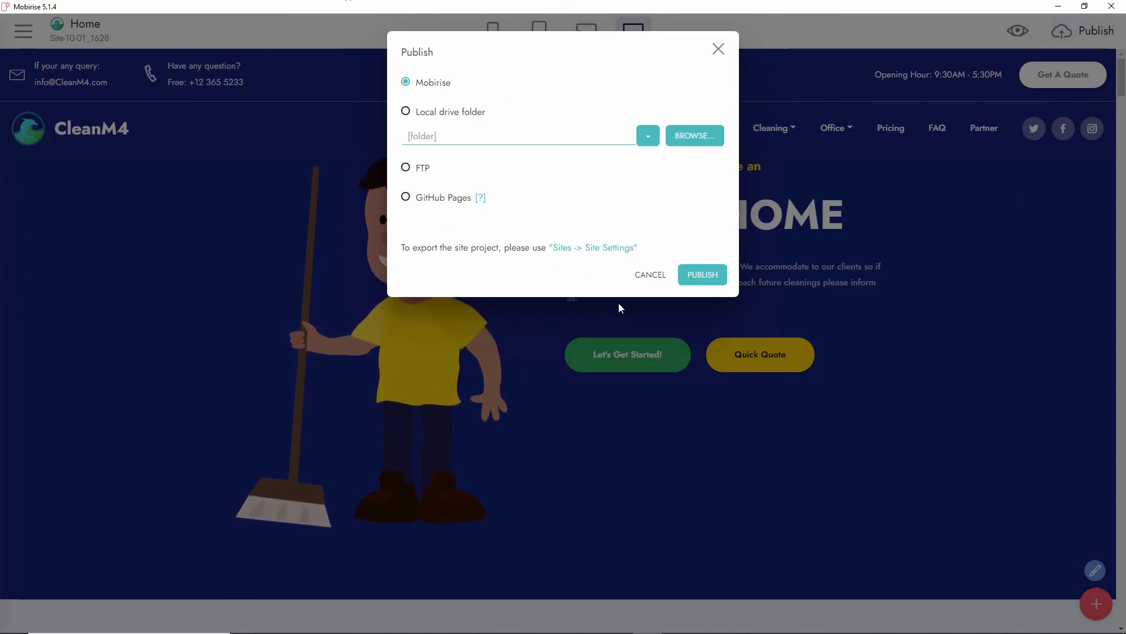
pyautogui.click(422, 169)
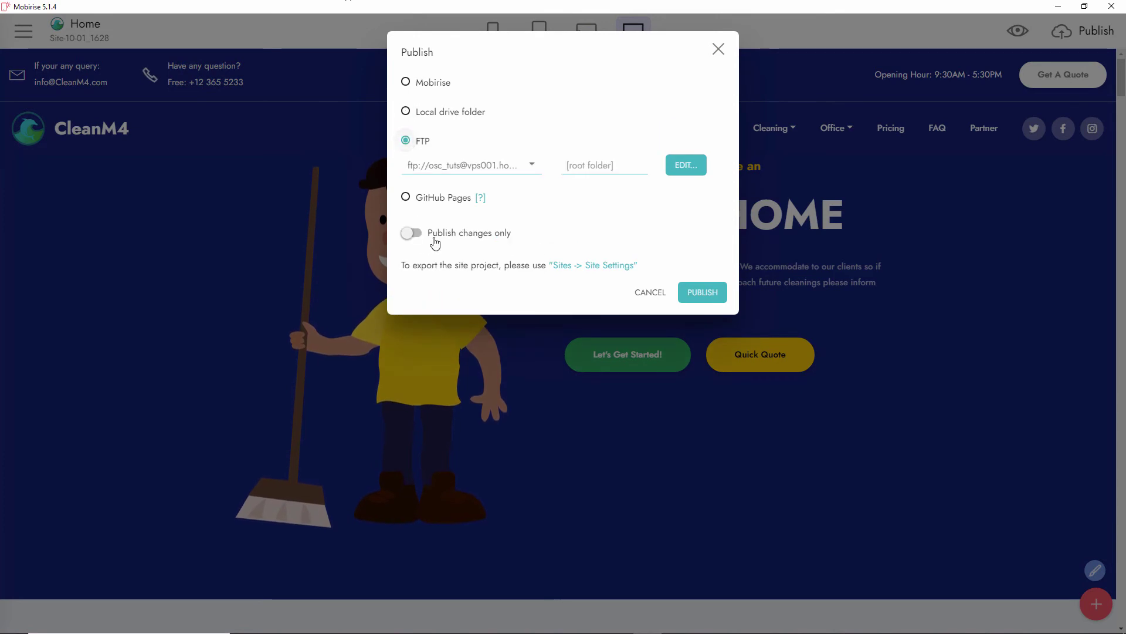
pyautogui.click(421, 200)
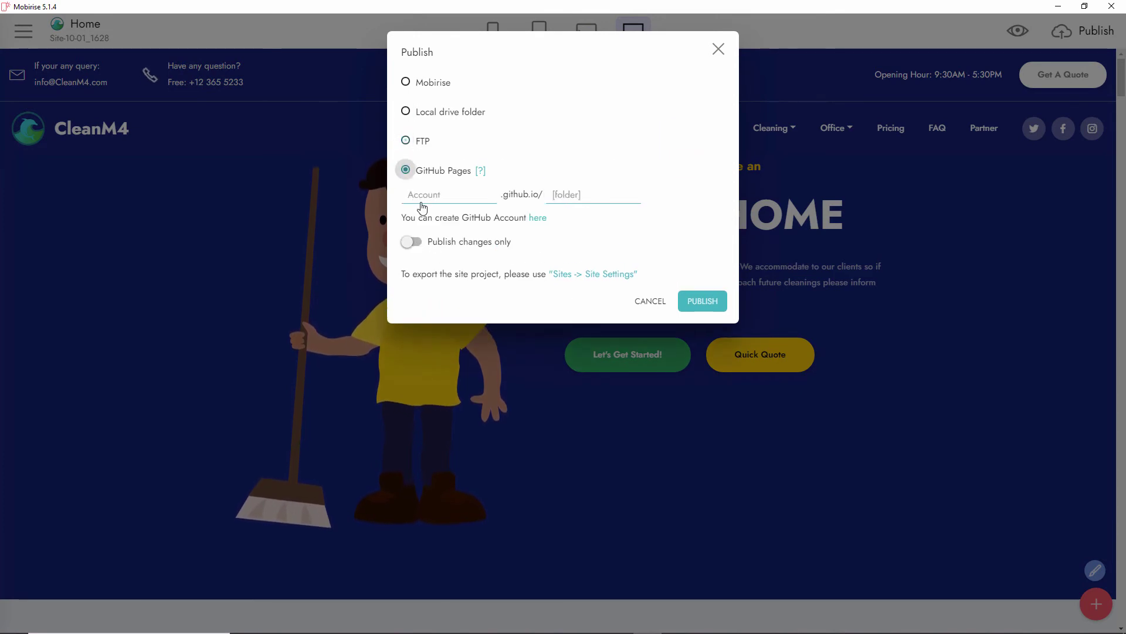
pyautogui.click(424, 147)
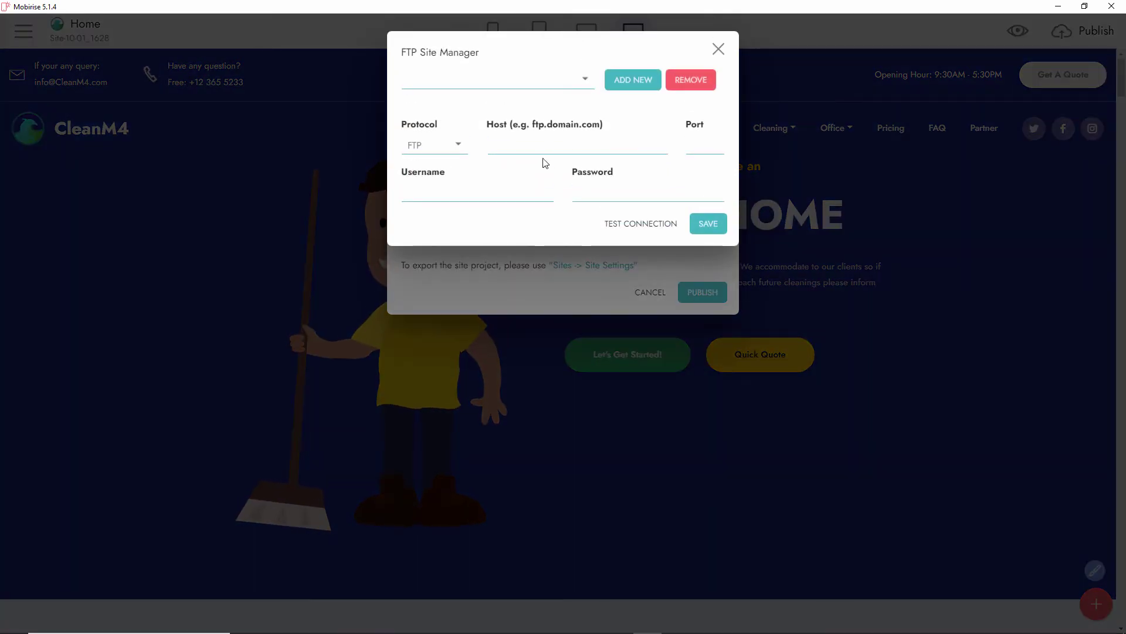
# Give the FTP connection the saved username, its password and port 21
pyautogui.click(564, 80)
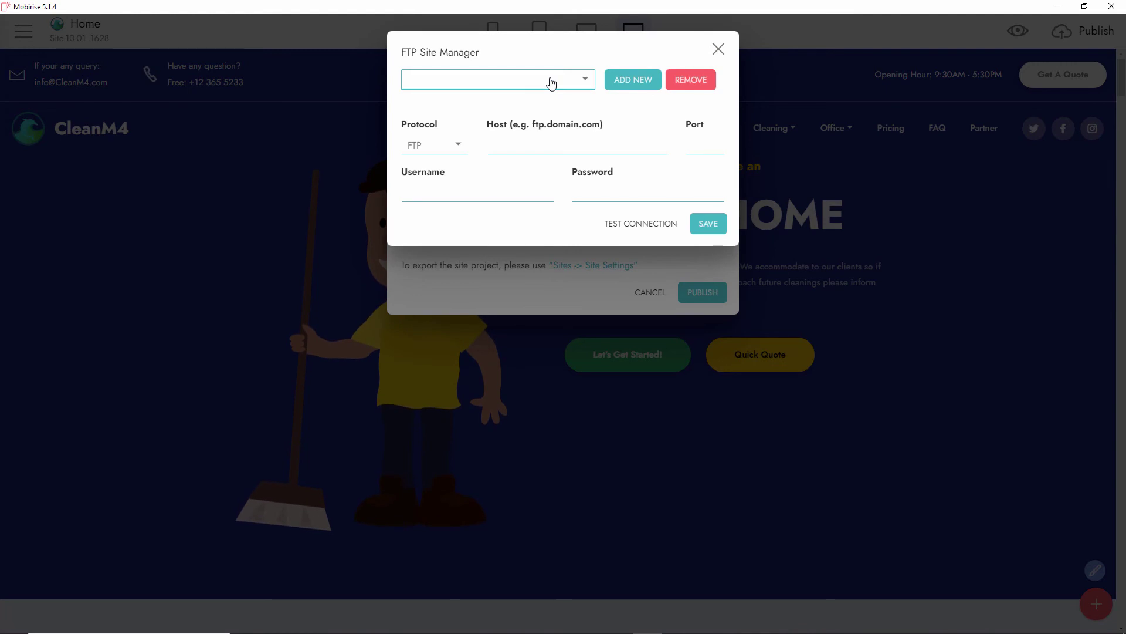
pyautogui.click(539, 140)
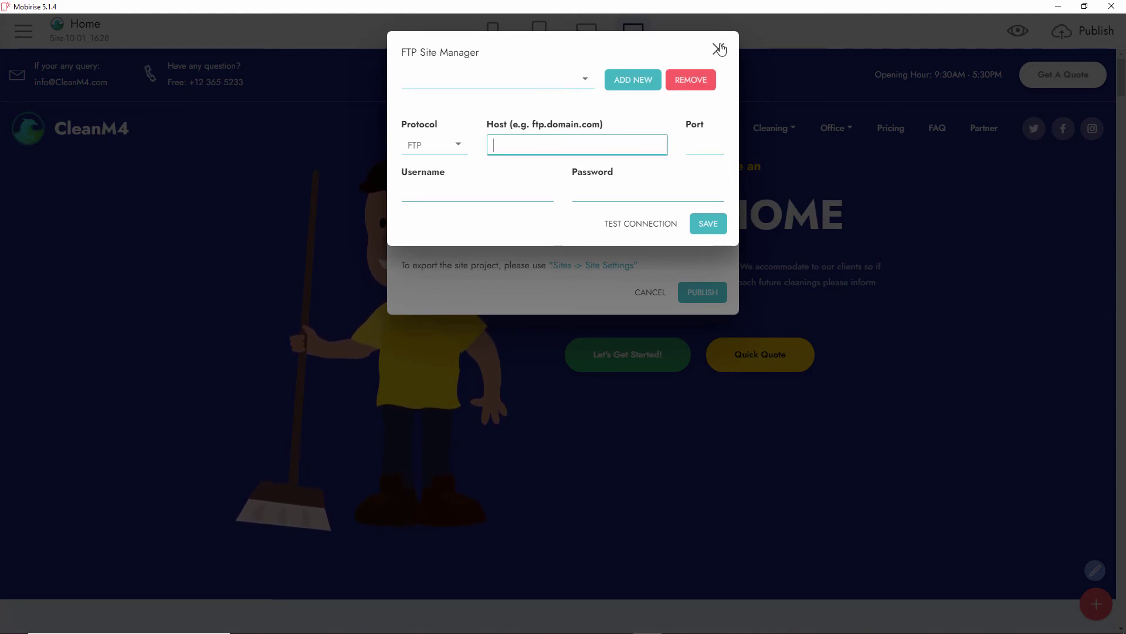
pyautogui.click(450, 199)
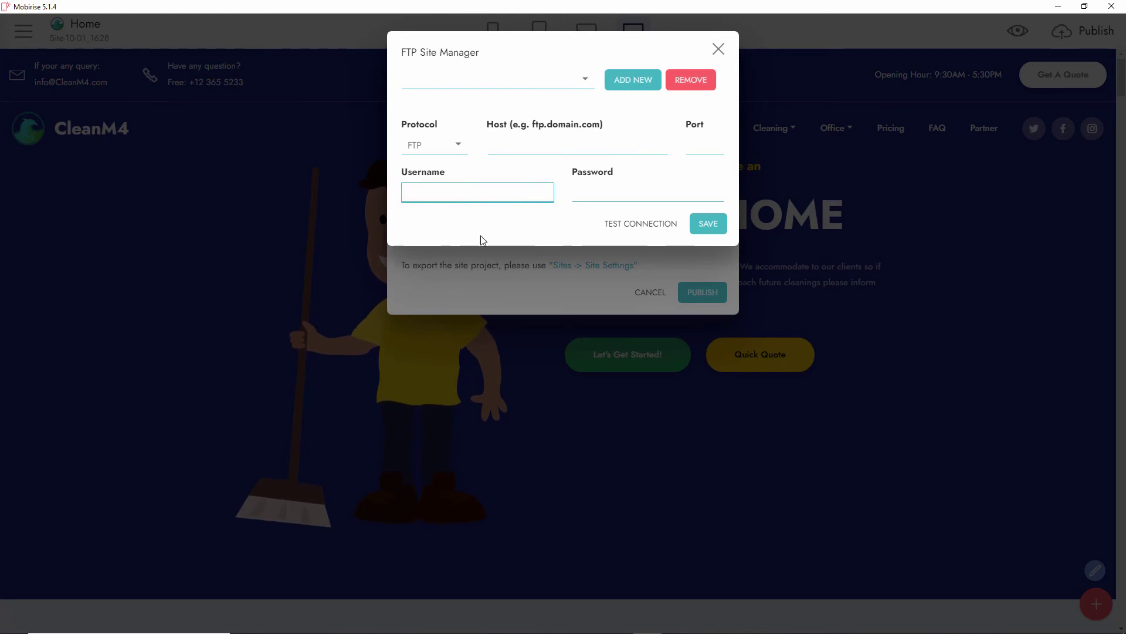
pyautogui.click(497, 263)
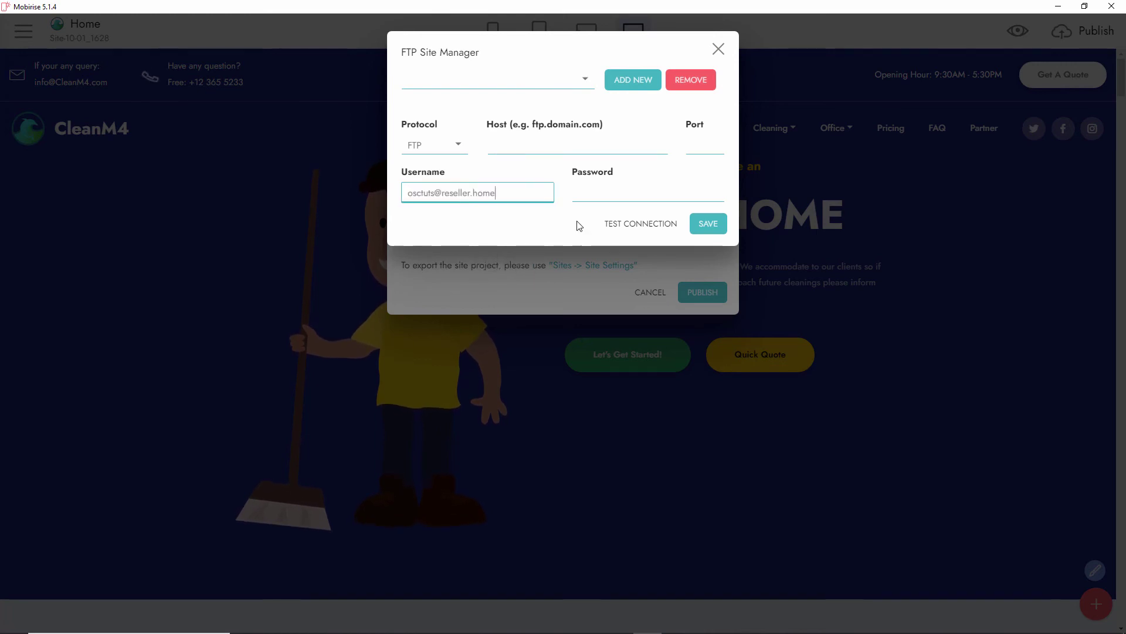
pyautogui.click(616, 192)
pyautogui.write('**********')
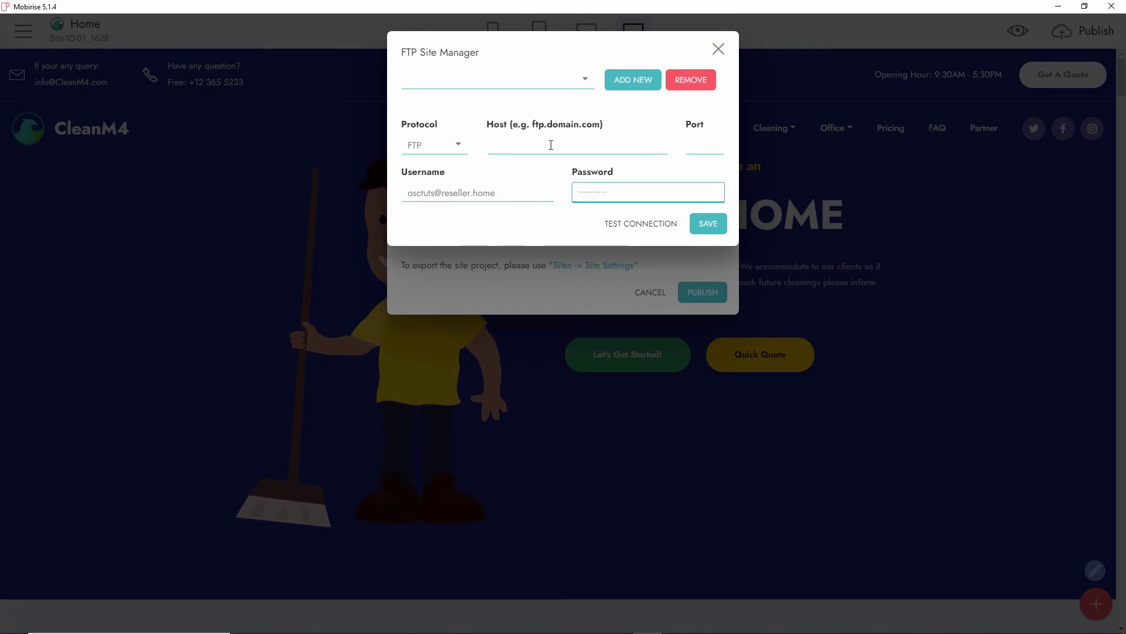
pyautogui.click(706, 151)
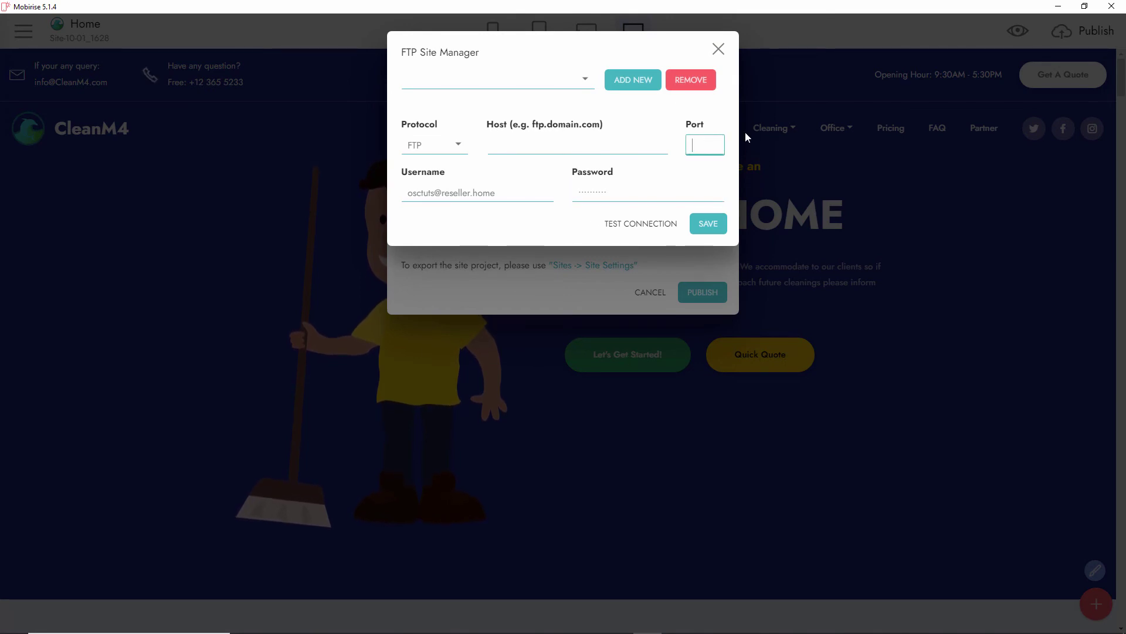
pyautogui.write('21')
# Try the FTPS protocol, then set it back to plain FTP with port 21
pyautogui.click(460, 151)
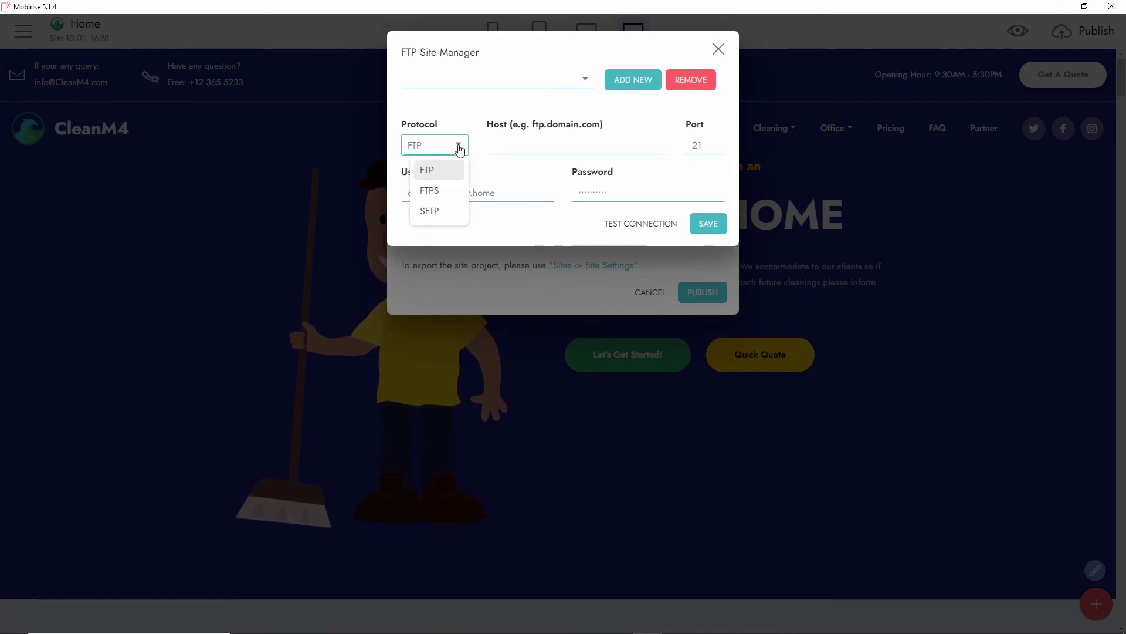
pyautogui.click(430, 189)
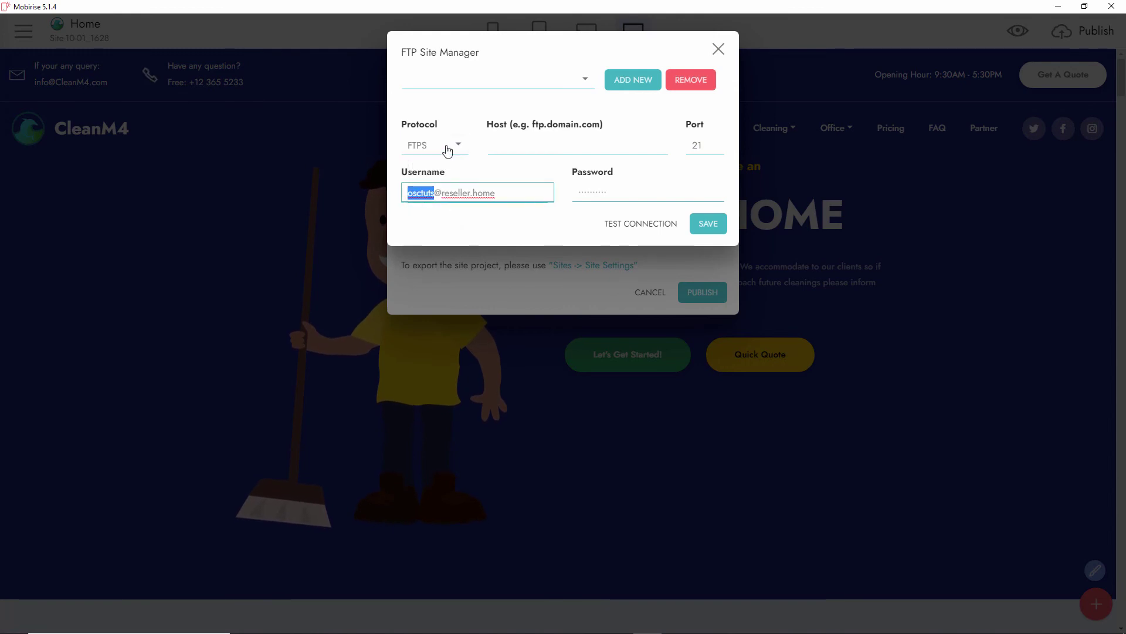
pyautogui.click(448, 150)
pyautogui.click(705, 145)
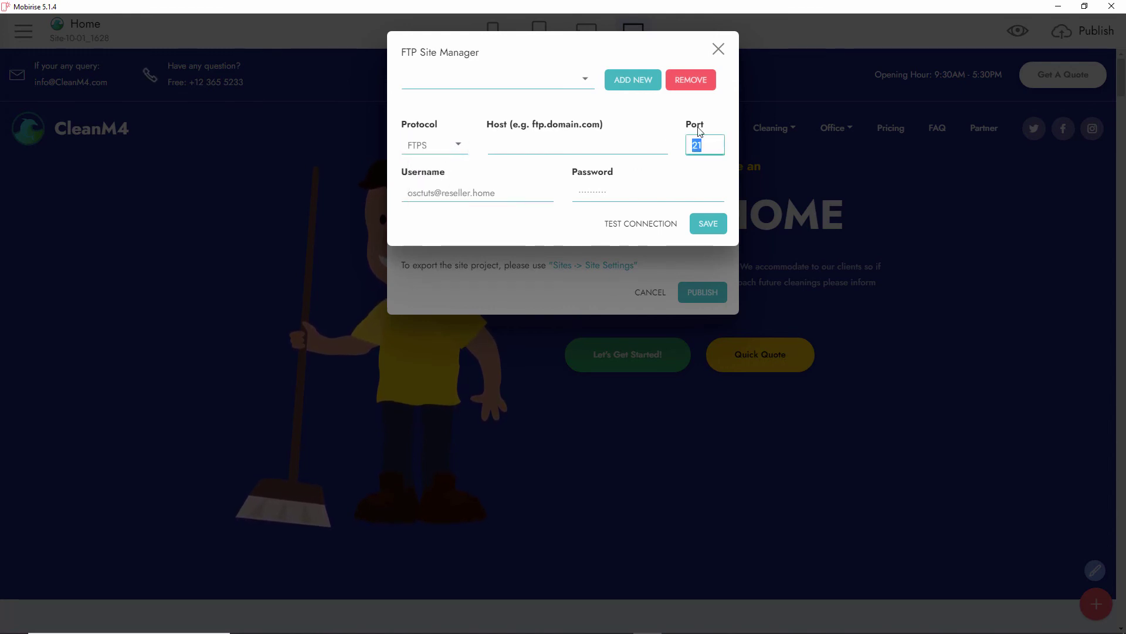
pyautogui.press('BackSpace')
pyautogui.click(456, 150)
pyautogui.click(442, 170)
pyautogui.moveTo(712, 153); pyautogui.dragTo(694, 130)
pyautogui.write('21')
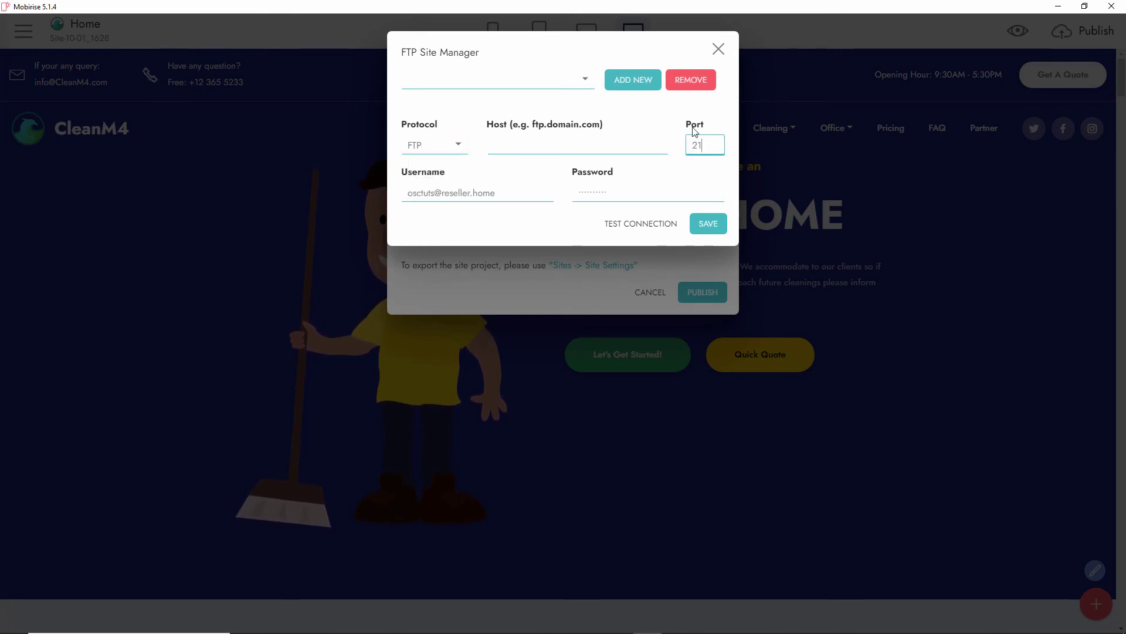
pyautogui.click(596, 148)
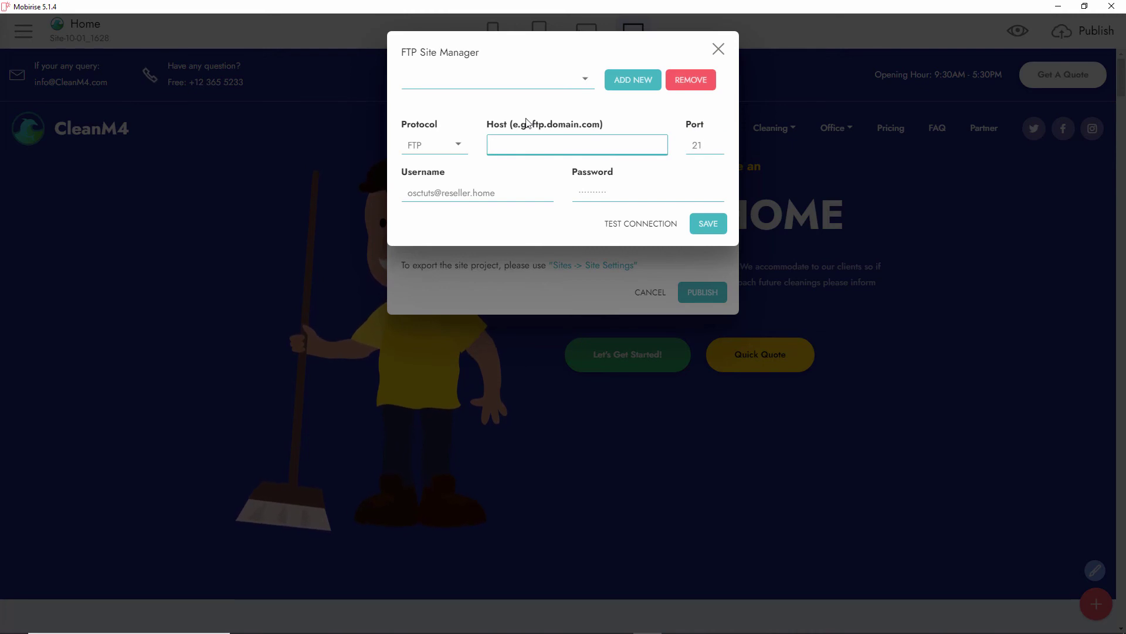
pyautogui.click(329, 439)
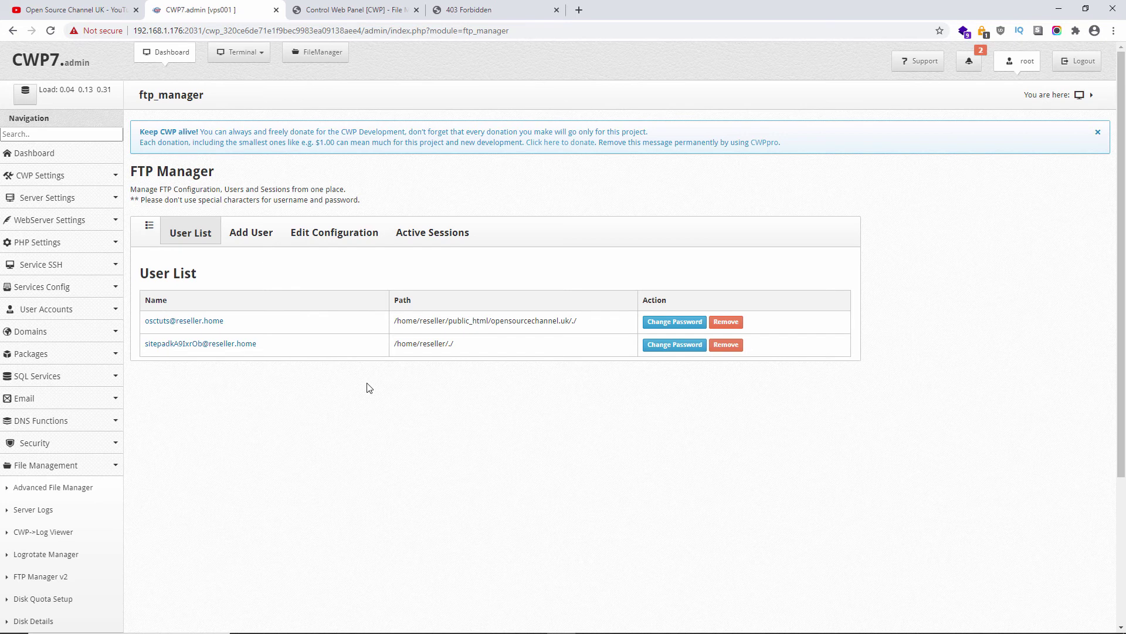
# Copy the server IP 192.168.1.176 from CWP's address bar, then return to the live site tab
pyautogui.scroll(-2, 369, 387)
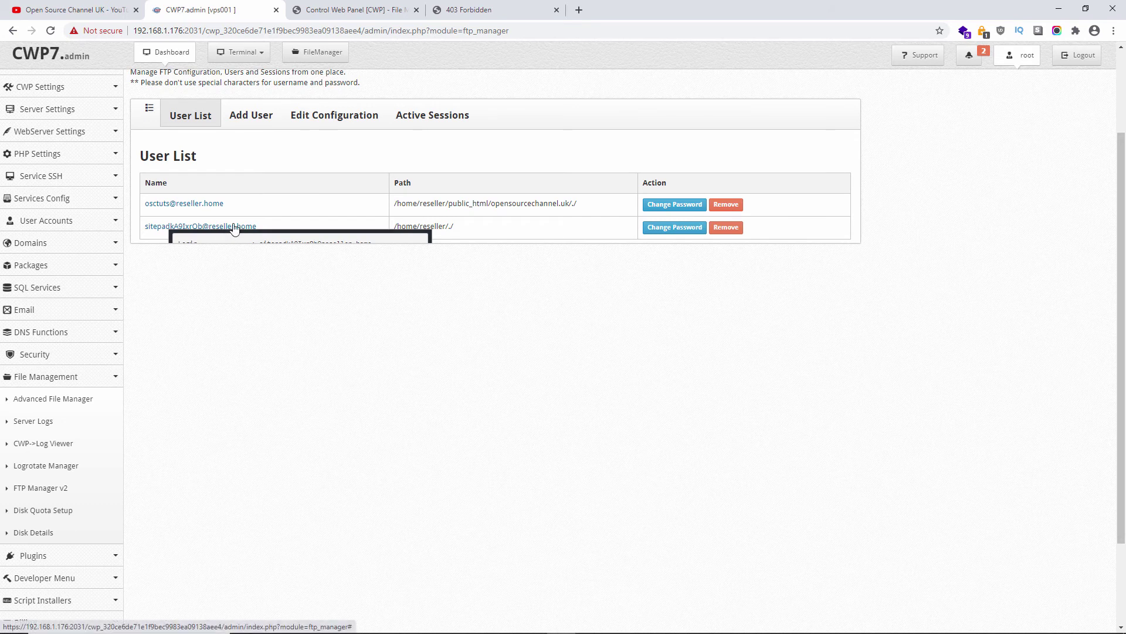
pyautogui.scroll(2, 234, 229)
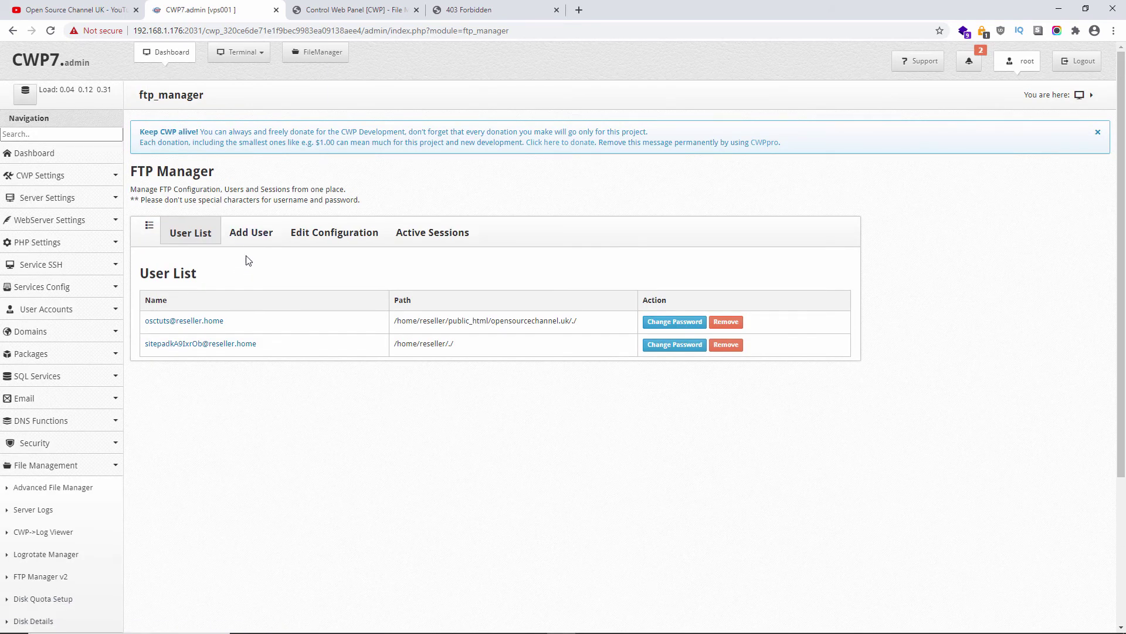
pyautogui.click(251, 233)
pyautogui.doubleClick(196, 30)
pyautogui.rightClick(186, 34)
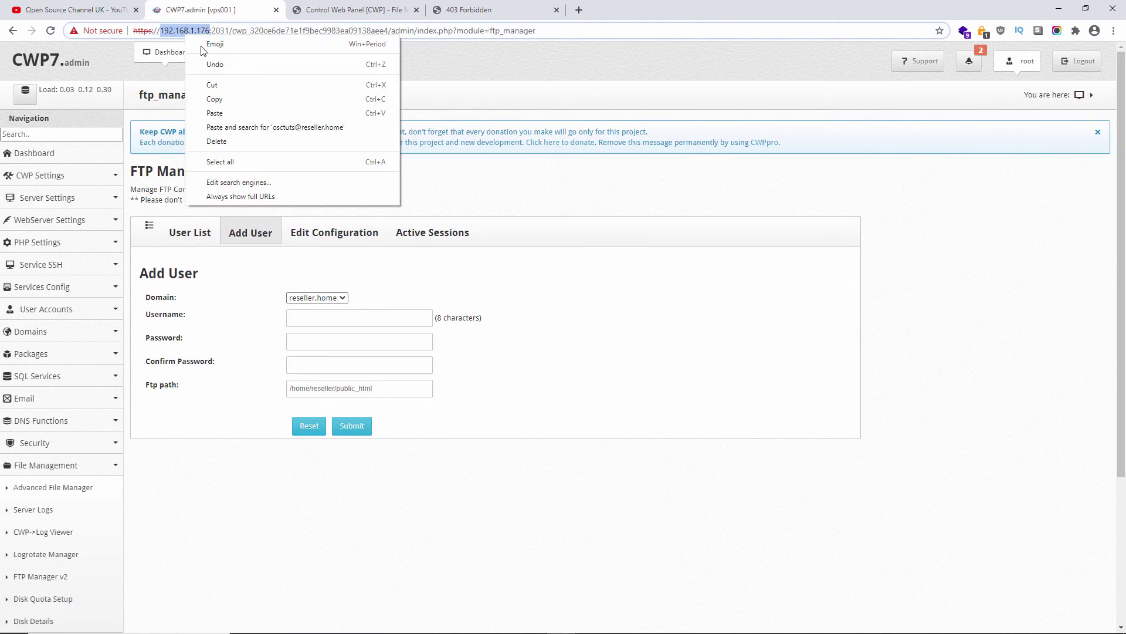
pyautogui.click(217, 100)
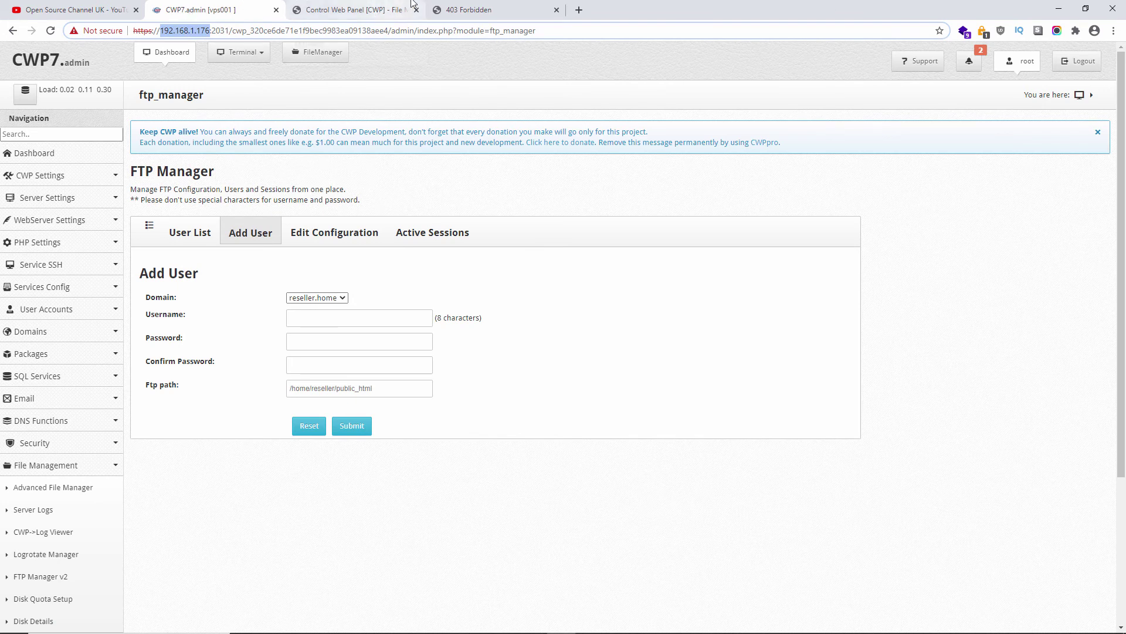
pyautogui.click(439, 9)
pyautogui.click(226, 31)
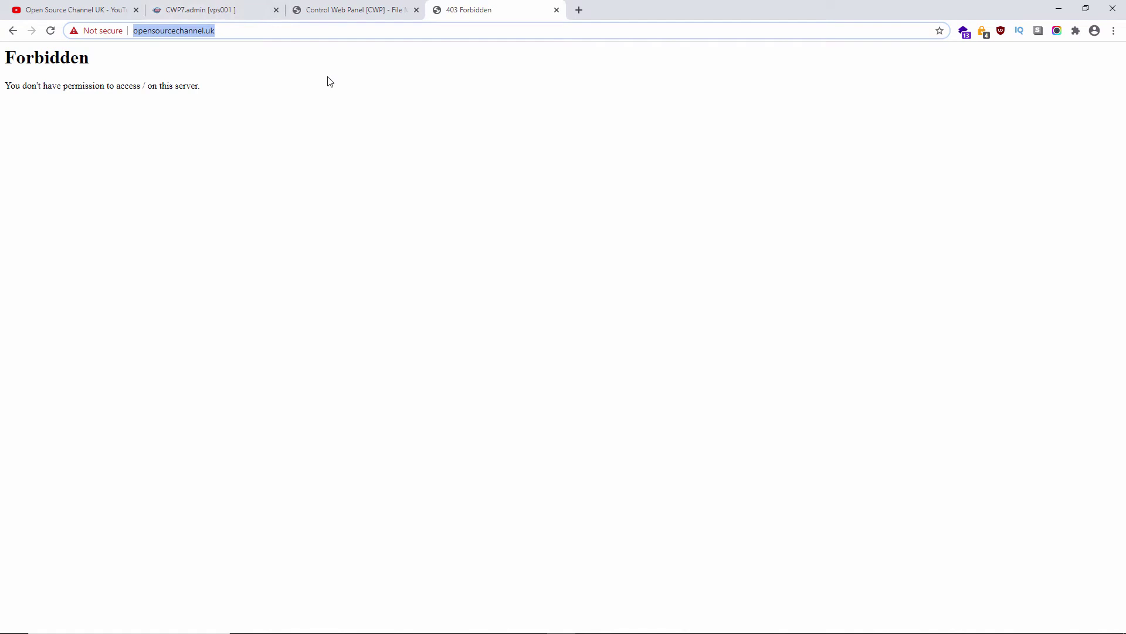
# Paste 192.168.1.176 as the FTP host and confirm a successful connection test
pyautogui.hotkey('alt', 'Tab')
pyautogui.rightClick(573, 145)
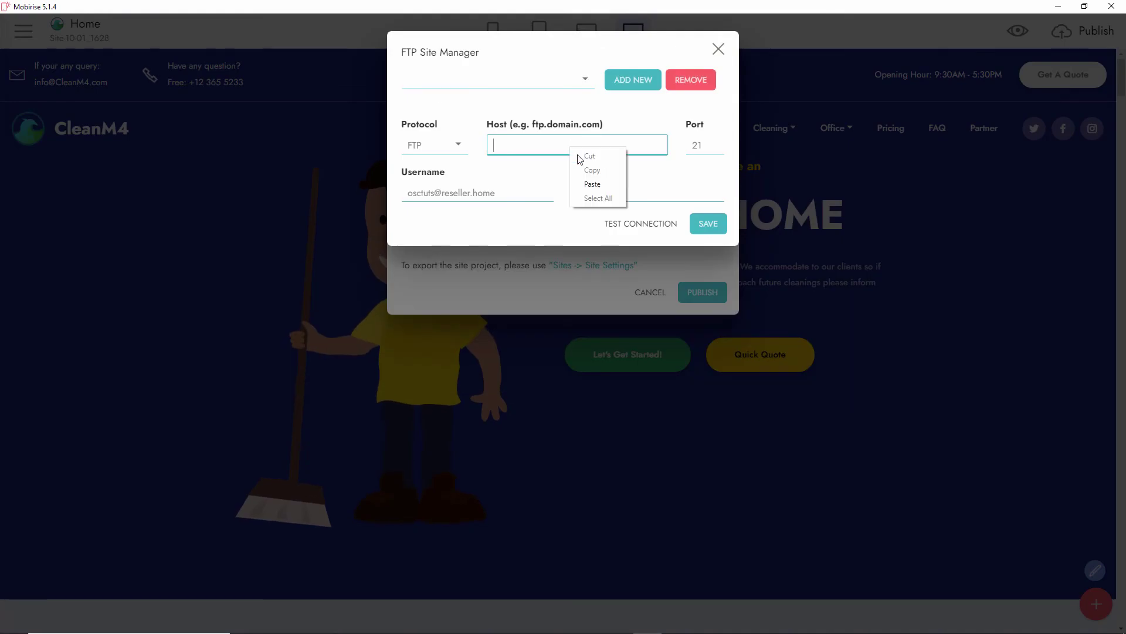
pyautogui.click(608, 184)
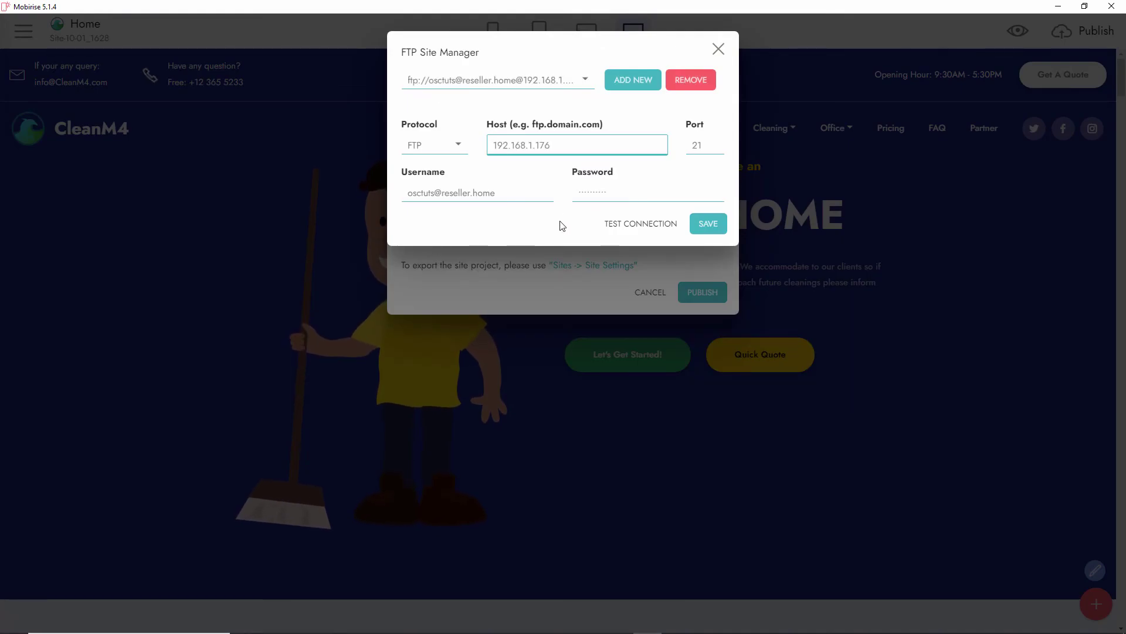
pyautogui.click(621, 224)
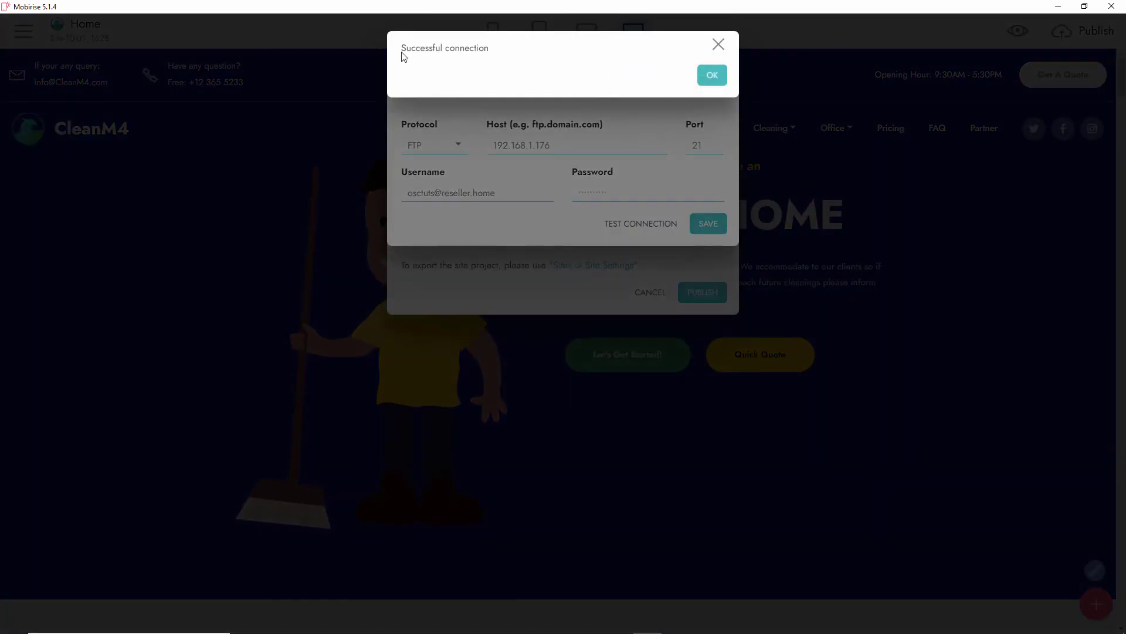
pyautogui.click(712, 75)
# Save the FTP connection, keep it selected, and publish CleanM4 to 192.168.1.176
pyautogui.click(708, 226)
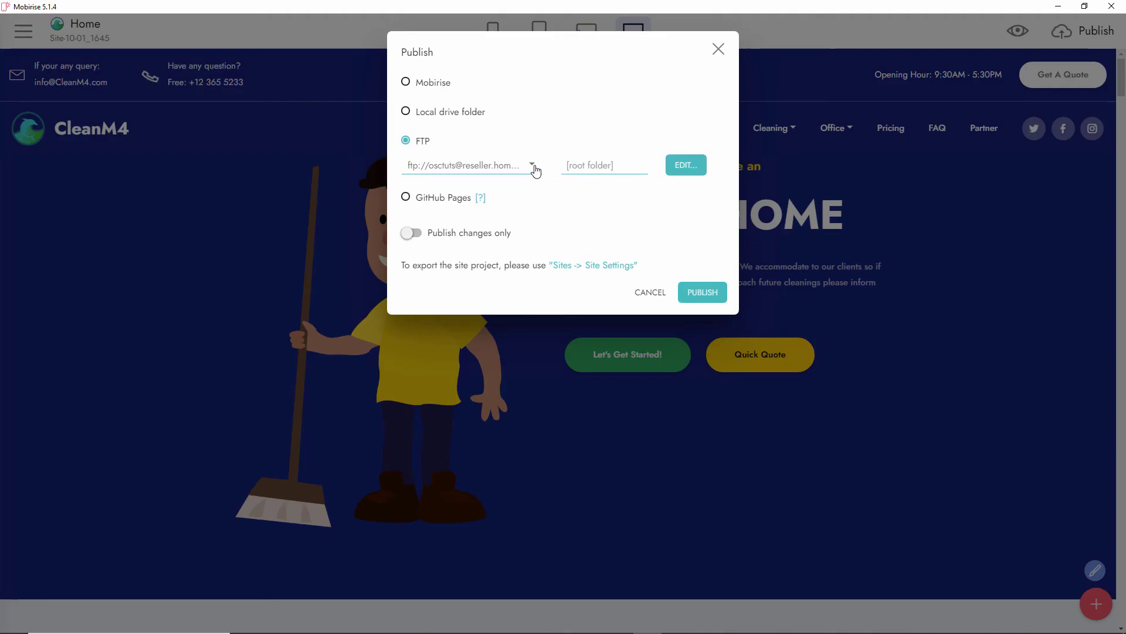
pyautogui.click(534, 167)
pyautogui.click(475, 193)
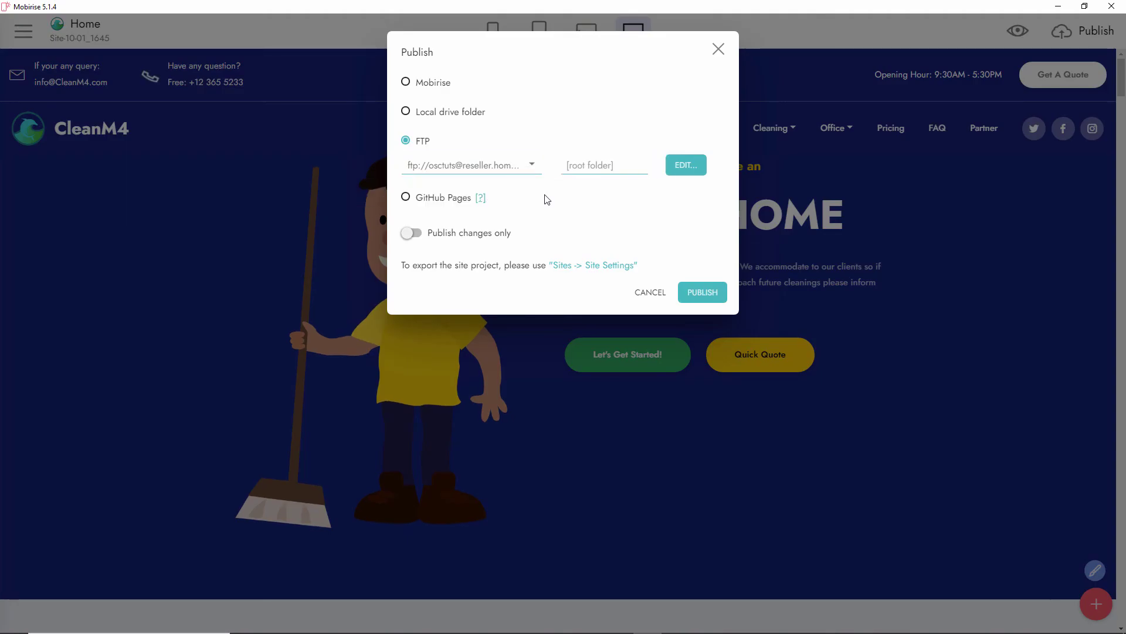
pyautogui.click(704, 293)
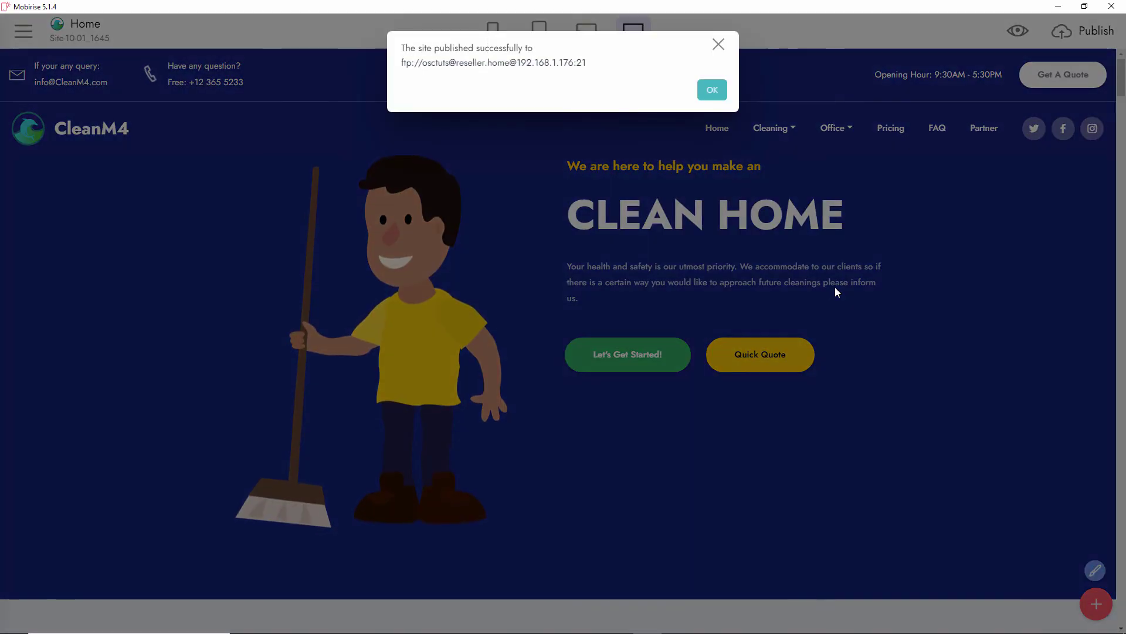
# Close the publish confirmation and reload the 403 Forbidden opensourcechannel.uk tab in Chrome
pyautogui.click(712, 90)
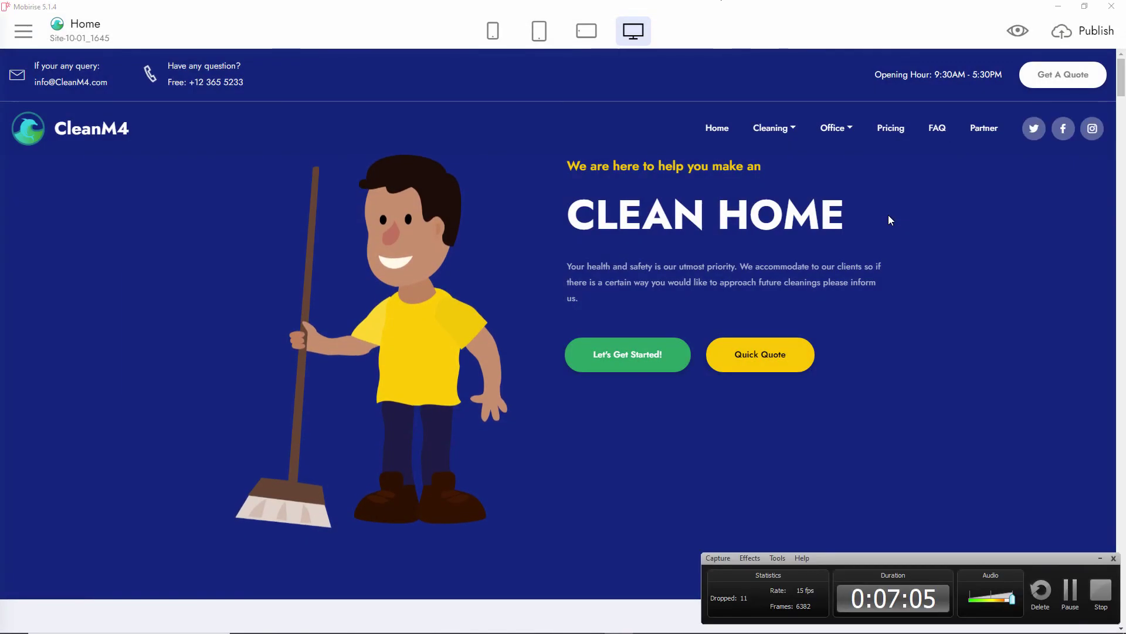
pyautogui.hotkey('alt', 'Tab')
pyautogui.hotkey('alt', 'Tab')
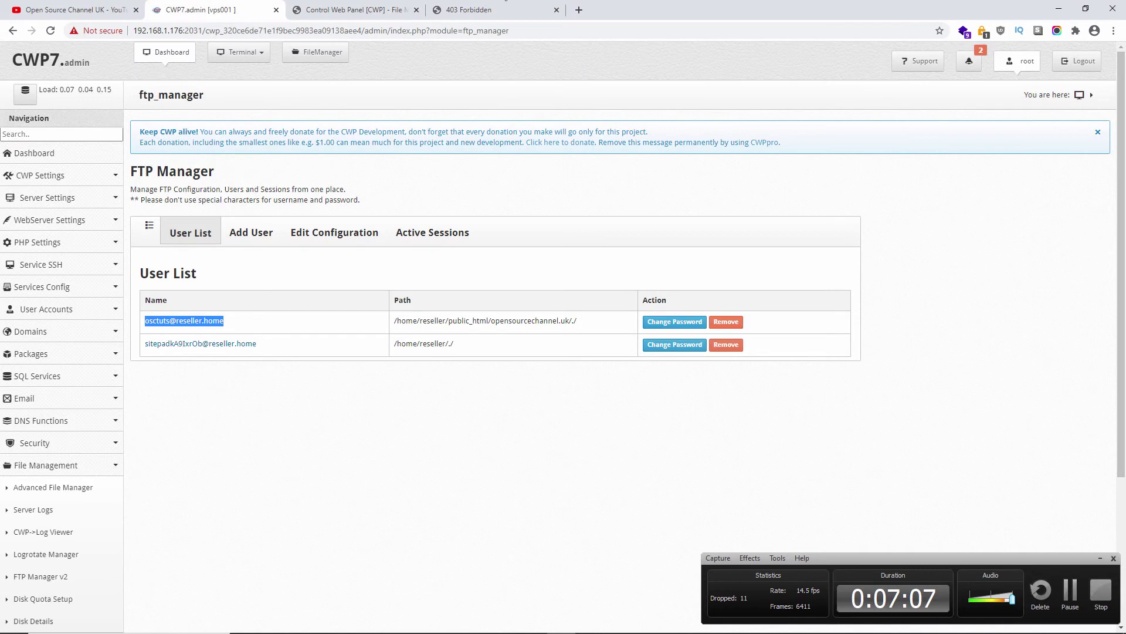
pyautogui.click(469, 10)
pyautogui.click(51, 31)
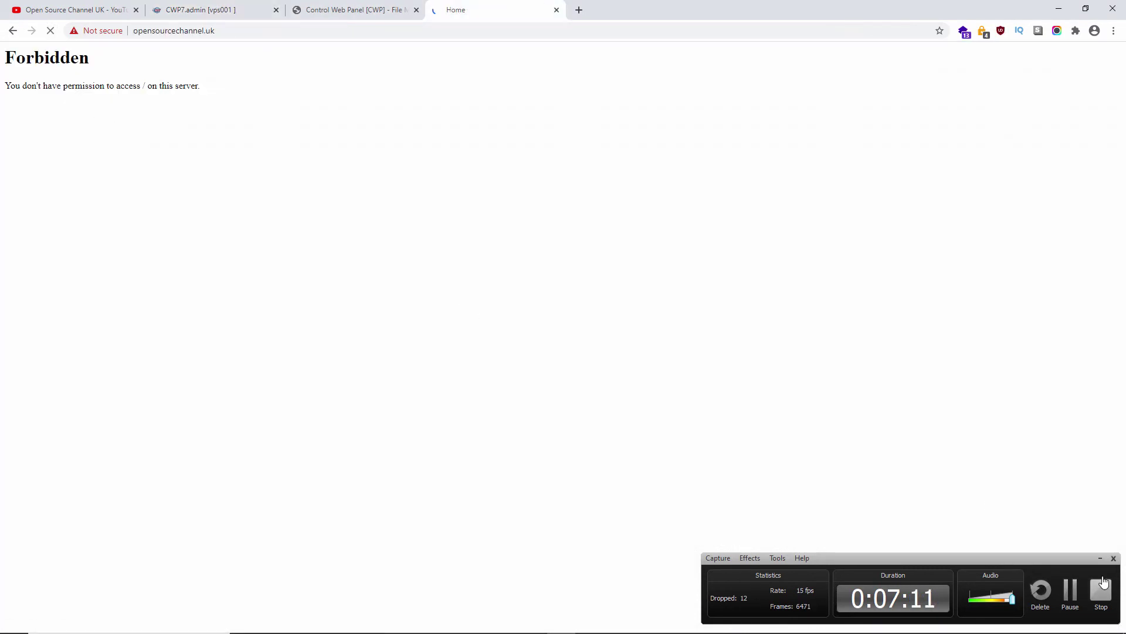
# Scroll through the published CleanM4 home page and select its CLEAN HOME heading
pyautogui.click(1101, 558)
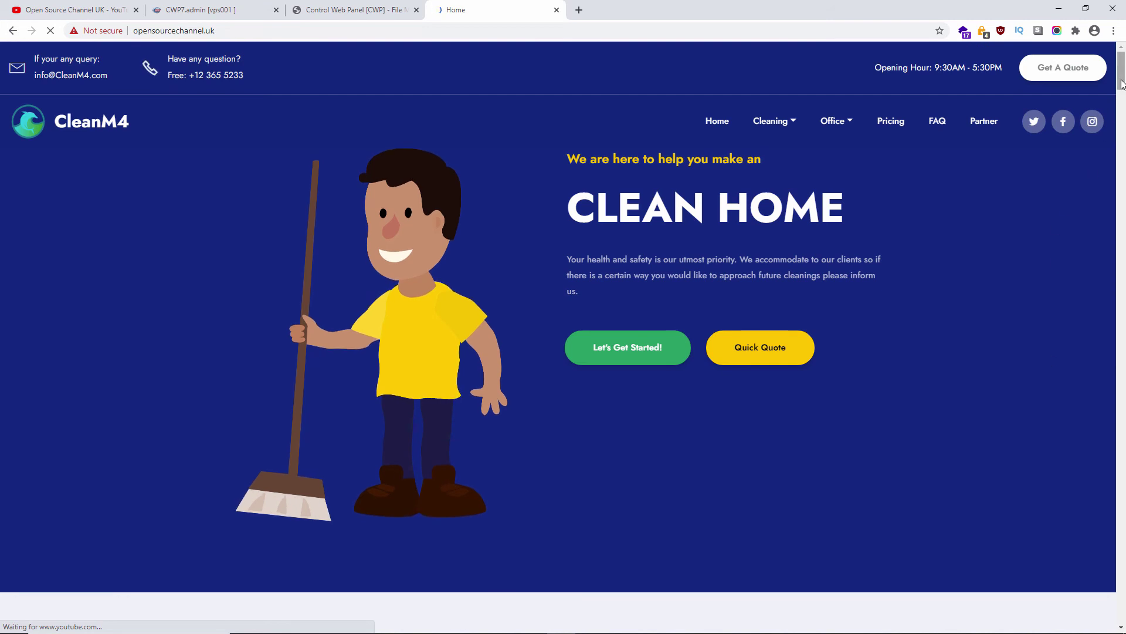
pyautogui.moveTo(1118, 88); pyautogui.dragTo(1117, 616)
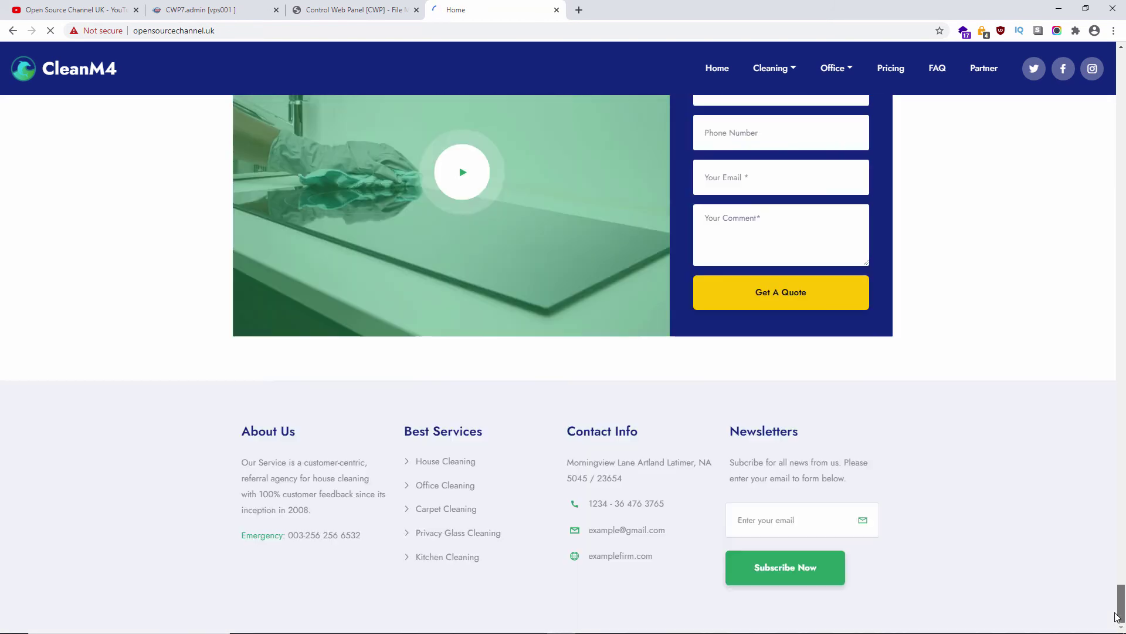
pyautogui.click(717, 68)
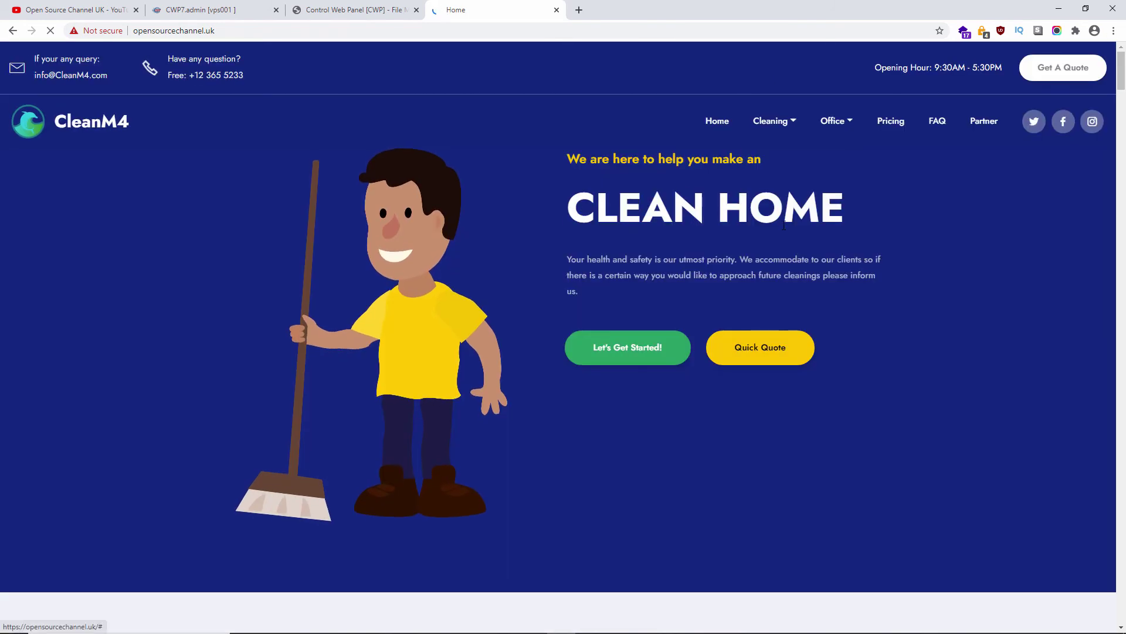
pyautogui.tripleClick(785, 225)
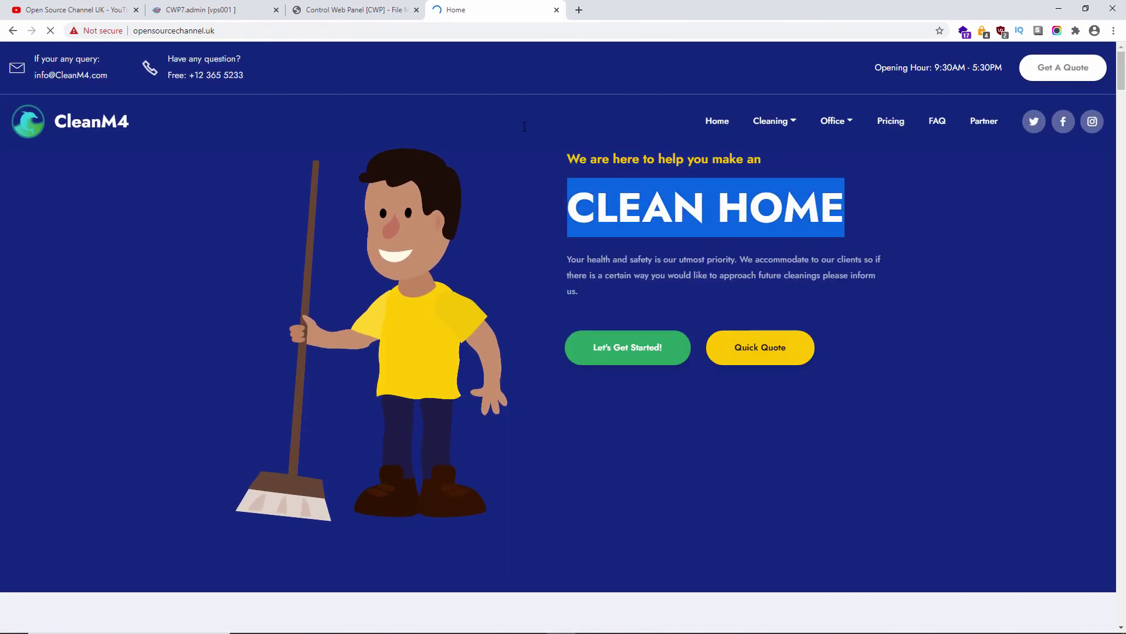
pyautogui.hotkey('alt', 'Tab')
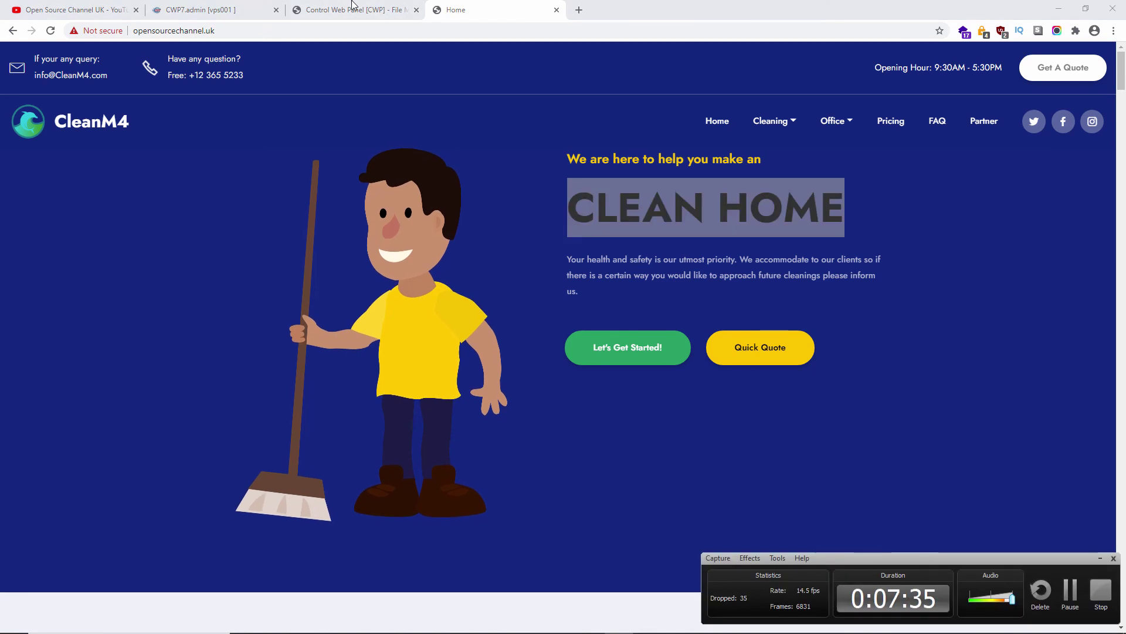
pyautogui.hotkey('alt', 'Tab')
pyautogui.hotkey('alt', 'Tab')
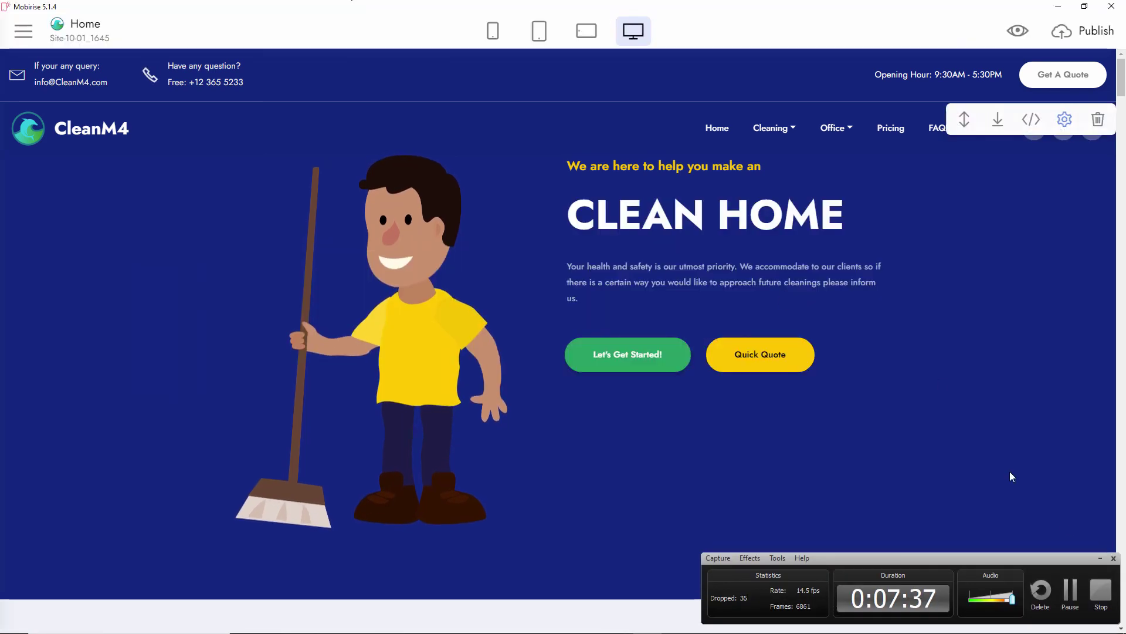
# Replace the trailing 'ME' of the hero heading with capital 'USE' so it reads CLEAN HOUSE
pyautogui.click(1100, 558)
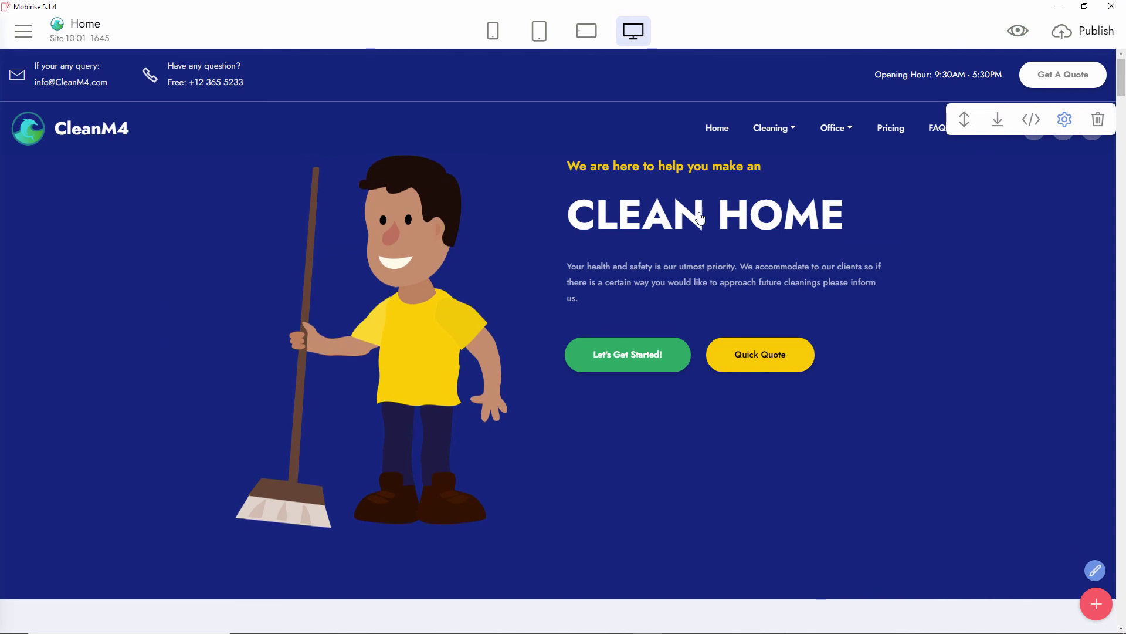
pyautogui.click(820, 216)
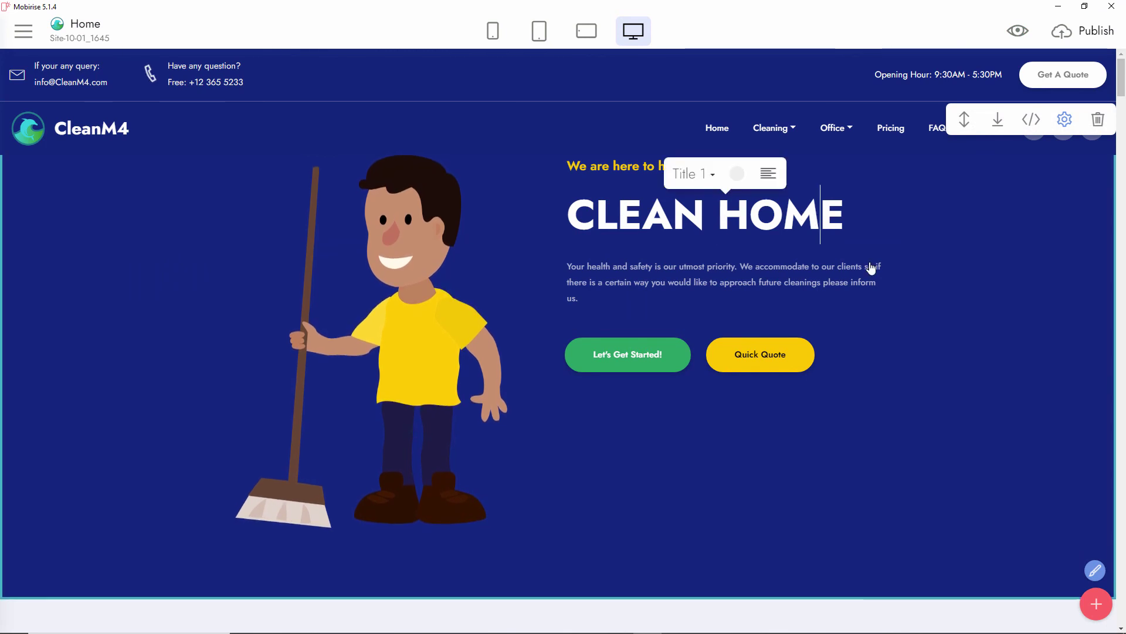
pyautogui.press('End')
pyautogui.press('BackSpace')
pyautogui.press('BackSpace')
pyautogui.write('use')
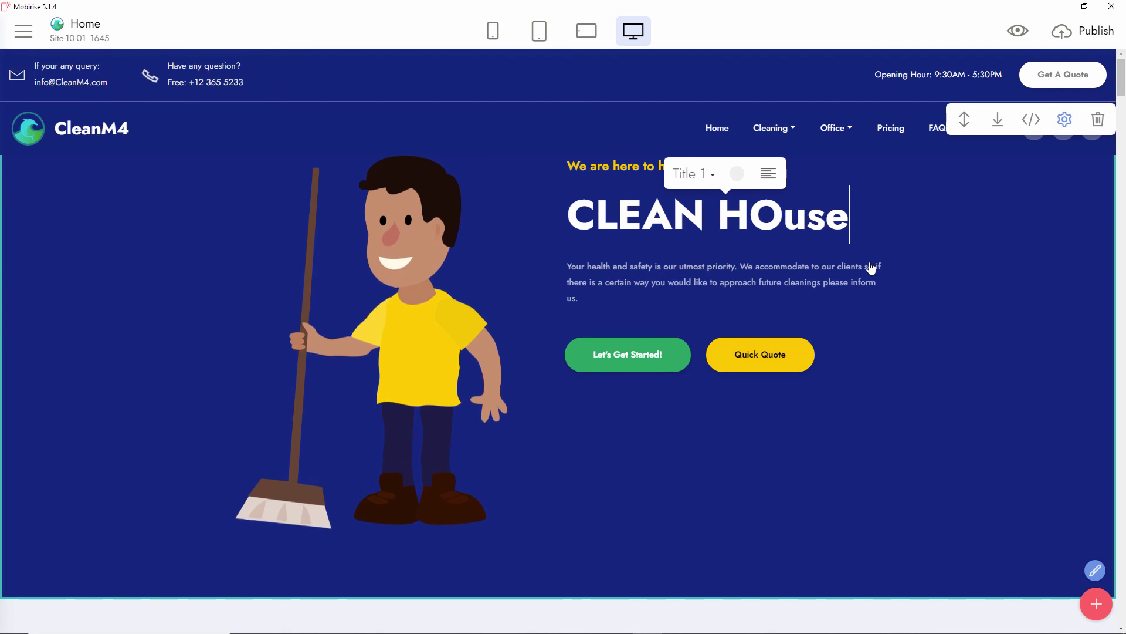
pyautogui.press('BackSpace')
pyautogui.press('BackSpace')
pyautogui.press('BackSpace')
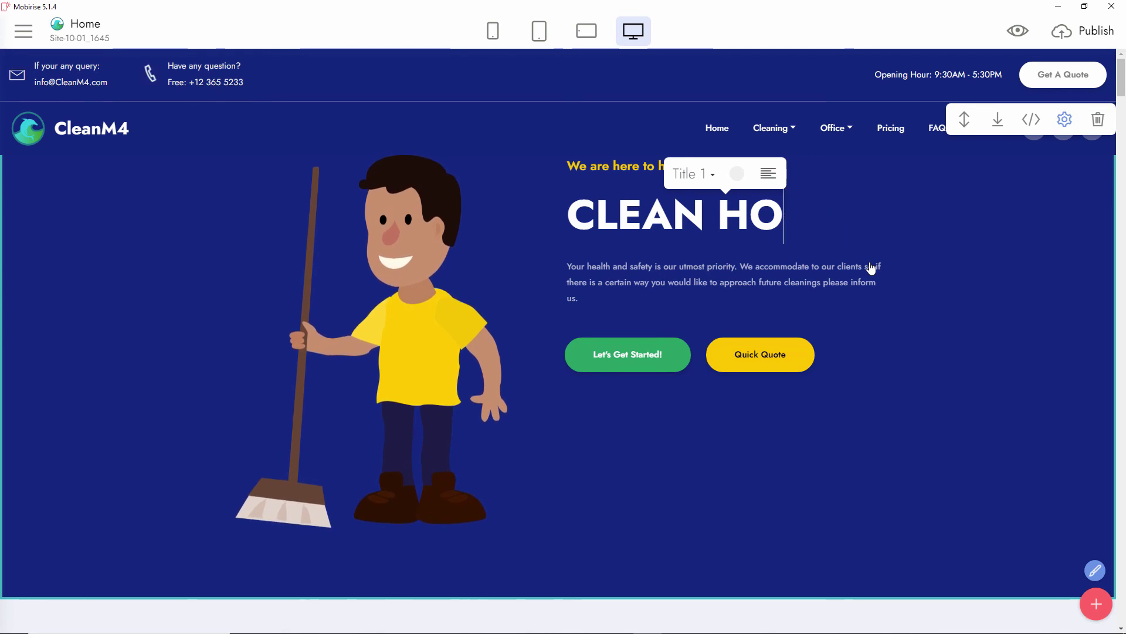
pyautogui.write('USE')
pyautogui.click(931, 333)
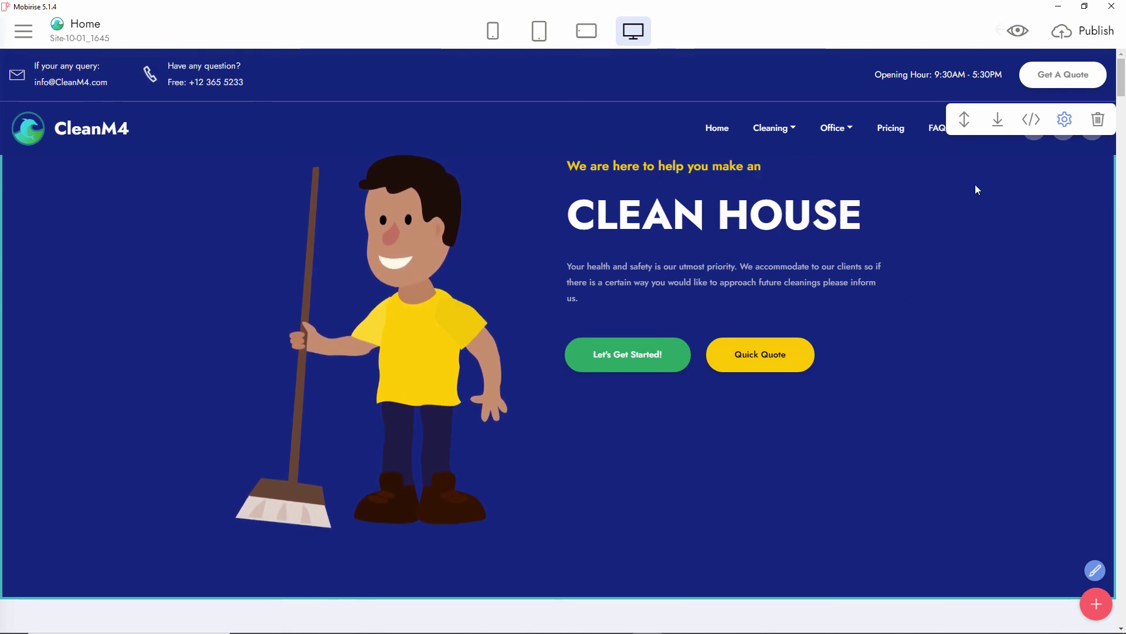
# Republish the site to the saved FTP server connection and dismiss the success message
pyautogui.click(1085, 32)
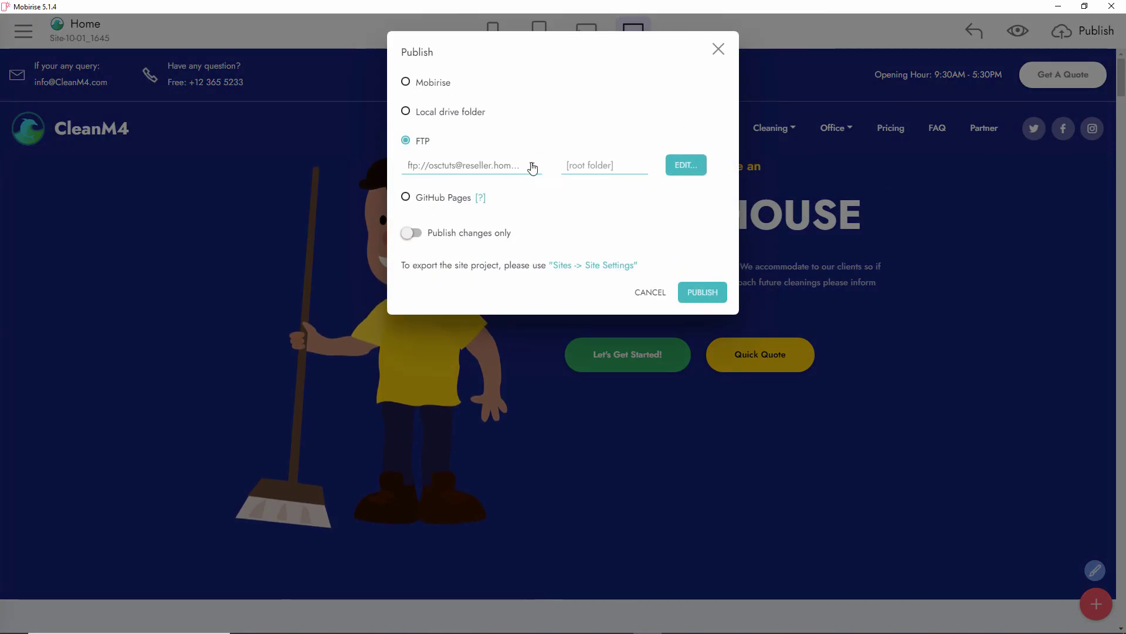
pyautogui.click(532, 167)
pyautogui.click(488, 201)
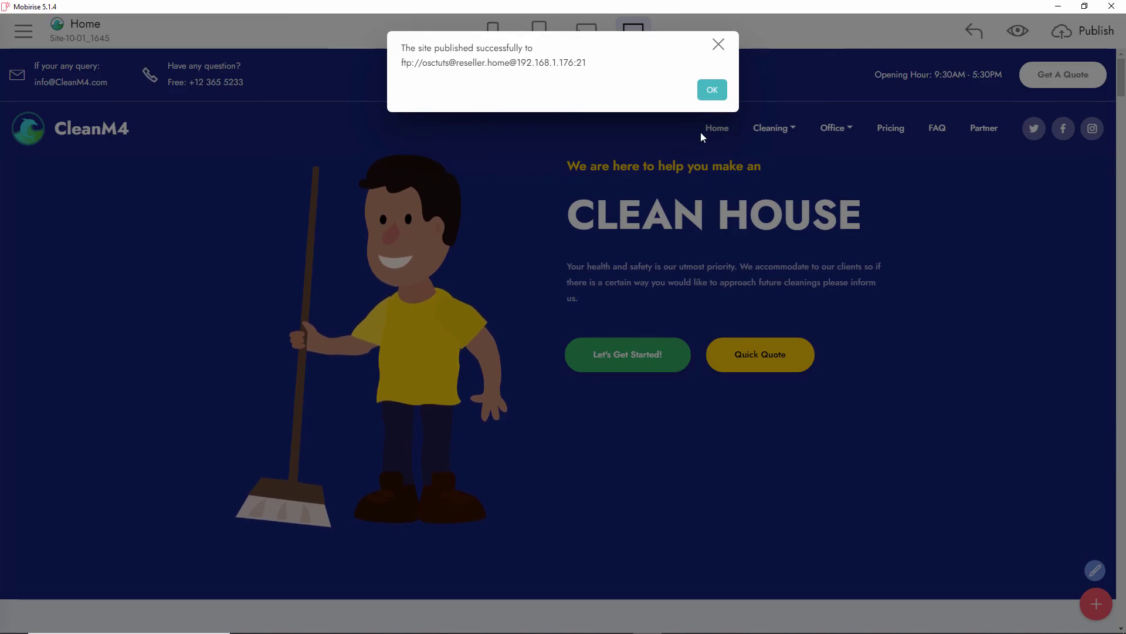
pyautogui.click(712, 90)
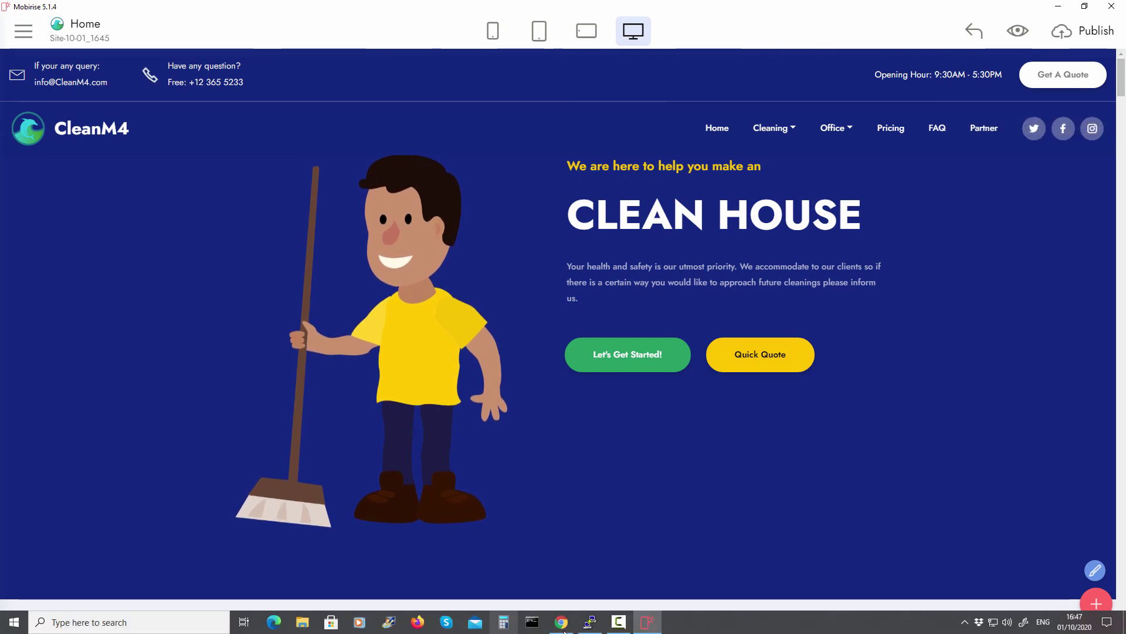
# Reload the live site in Chrome and highlight HOUSE to confirm the updated heading
pyautogui.click(562, 625)
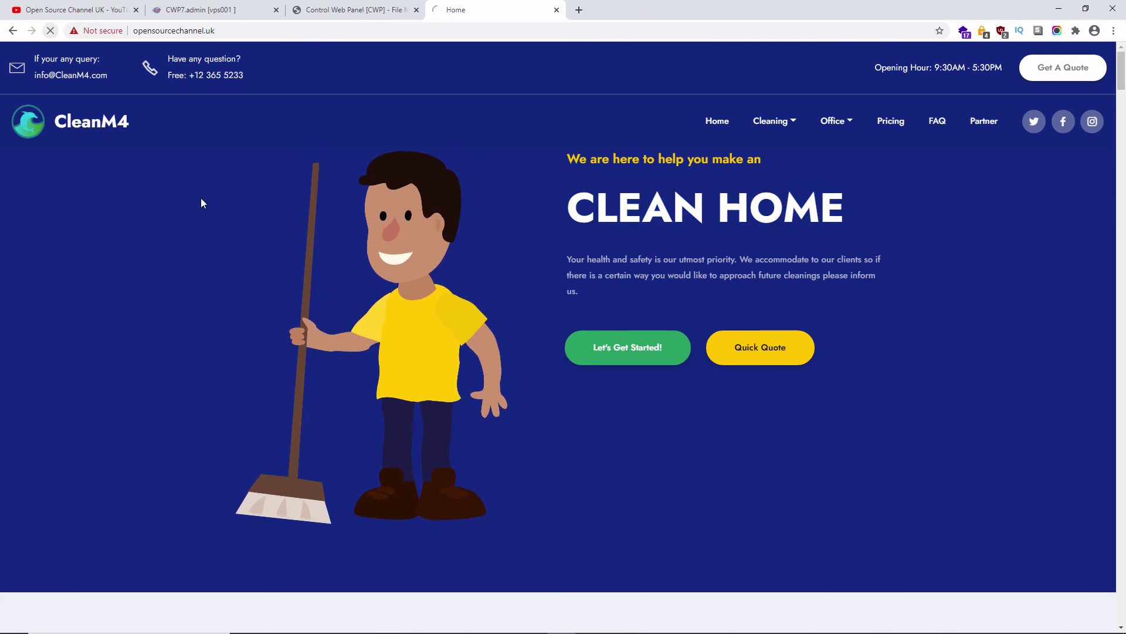
pyautogui.press('F5')
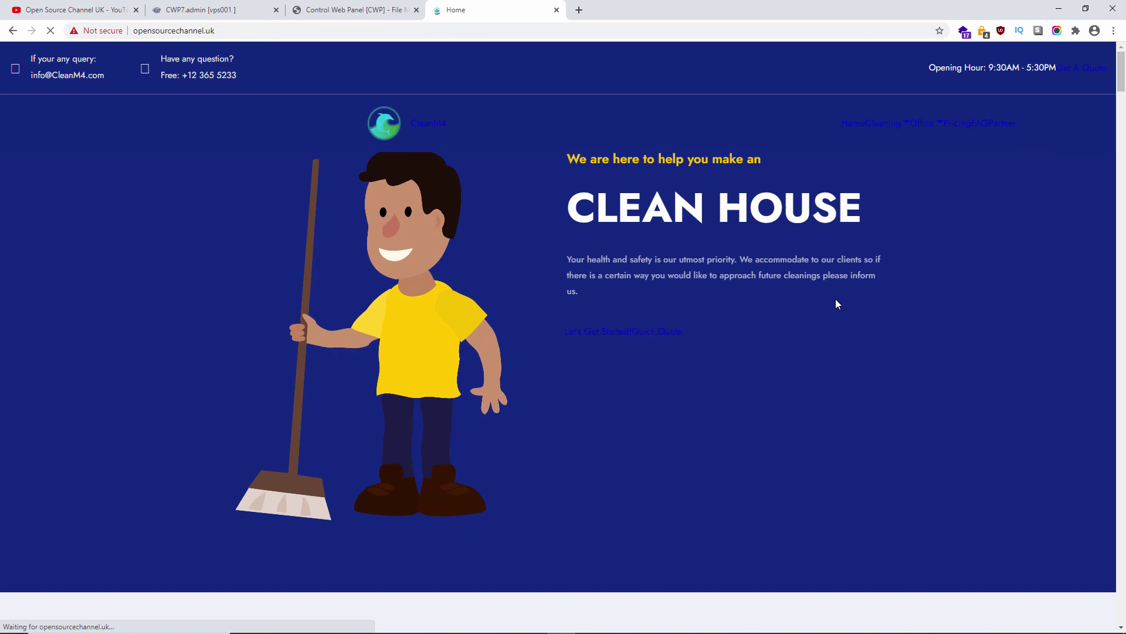
pyautogui.moveTo(719, 207); pyautogui.dragTo(895, 221)
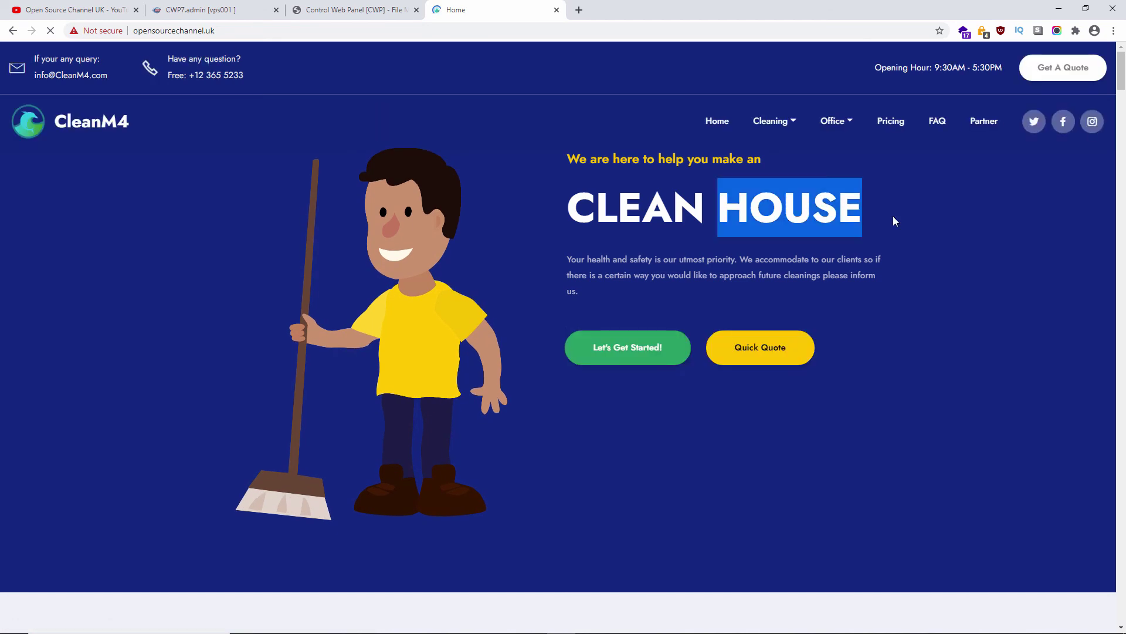
pyautogui.click(880, 310)
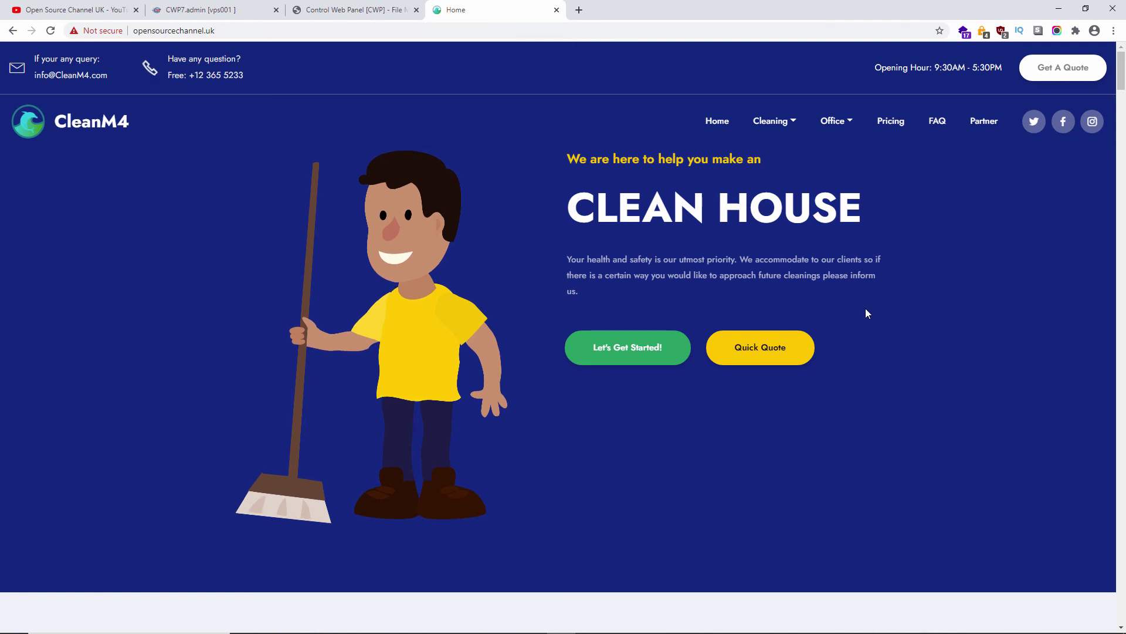
pyautogui.hotkey('alt', 'Tab')
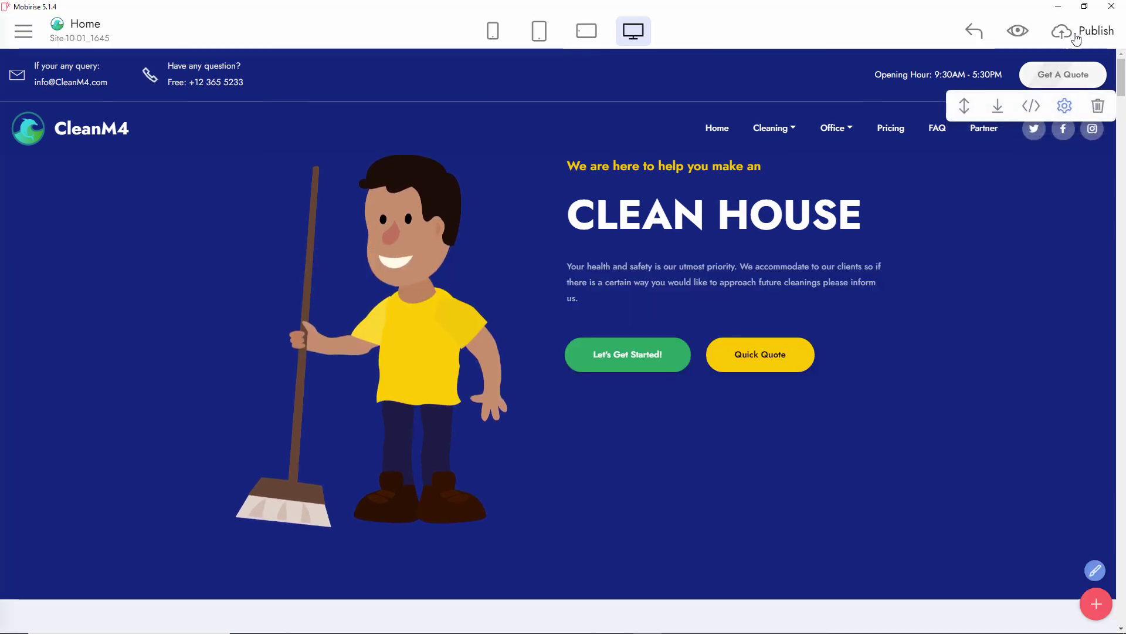
# Review the Local drive, Mobirise and GitHub Pages publish options without publishing, then show the YouTube tab
pyautogui.click(1074, 30)
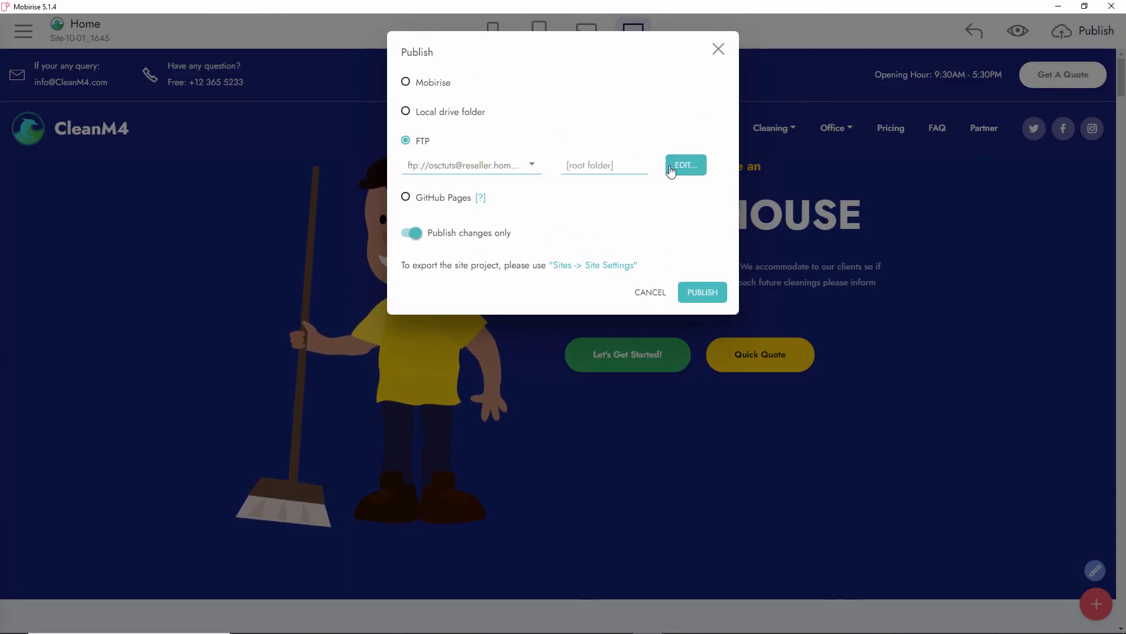
pyautogui.click(445, 113)
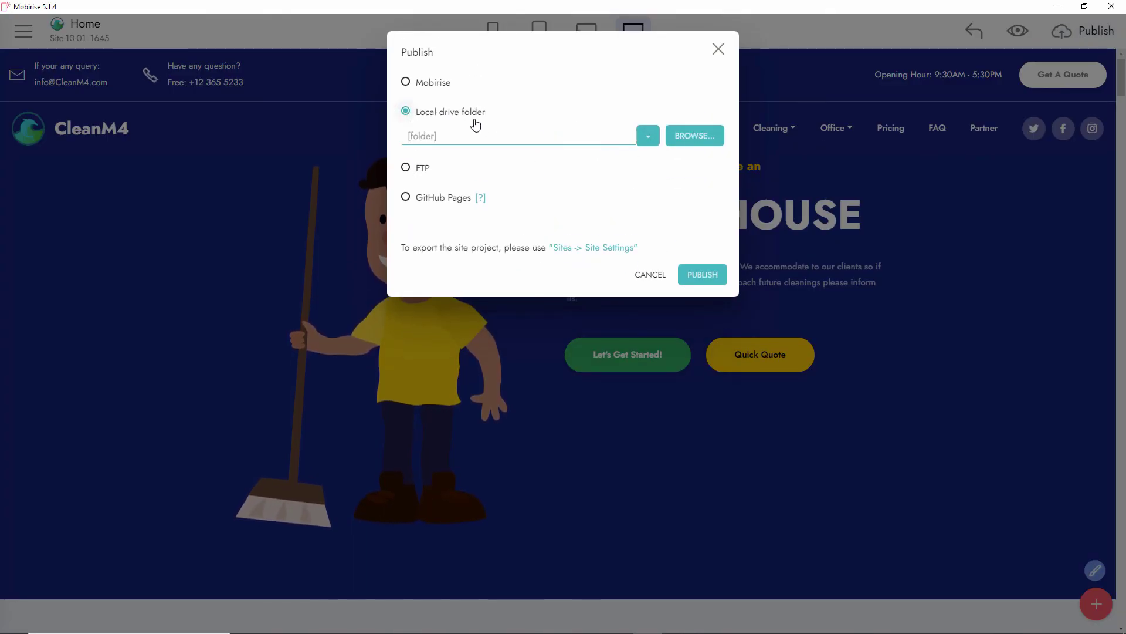
pyautogui.click(446, 88)
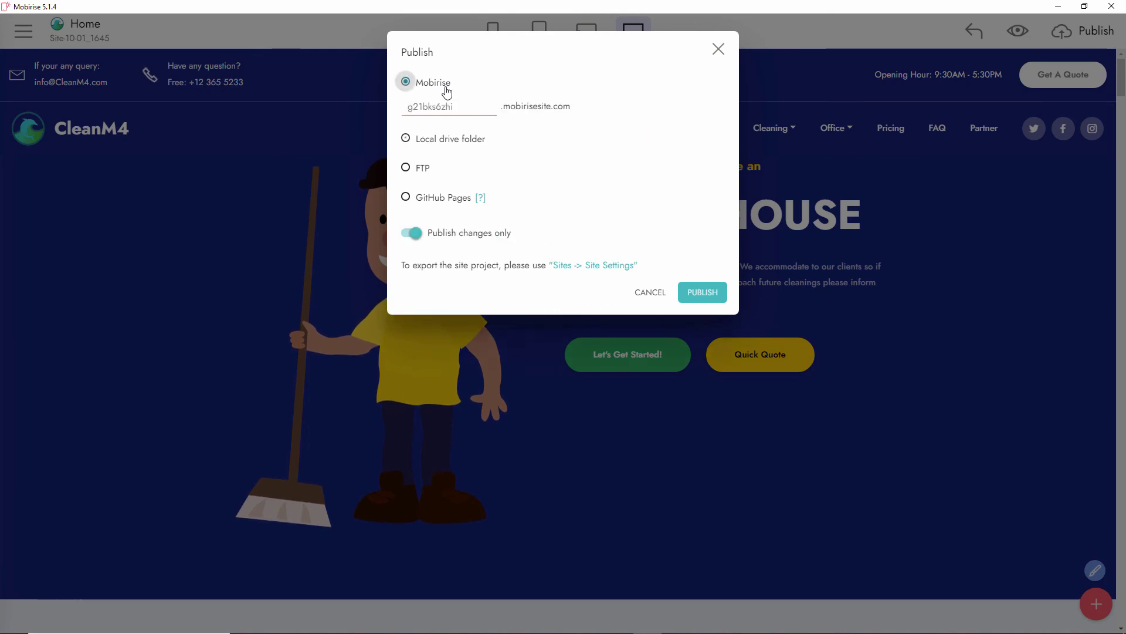
pyautogui.click(420, 200)
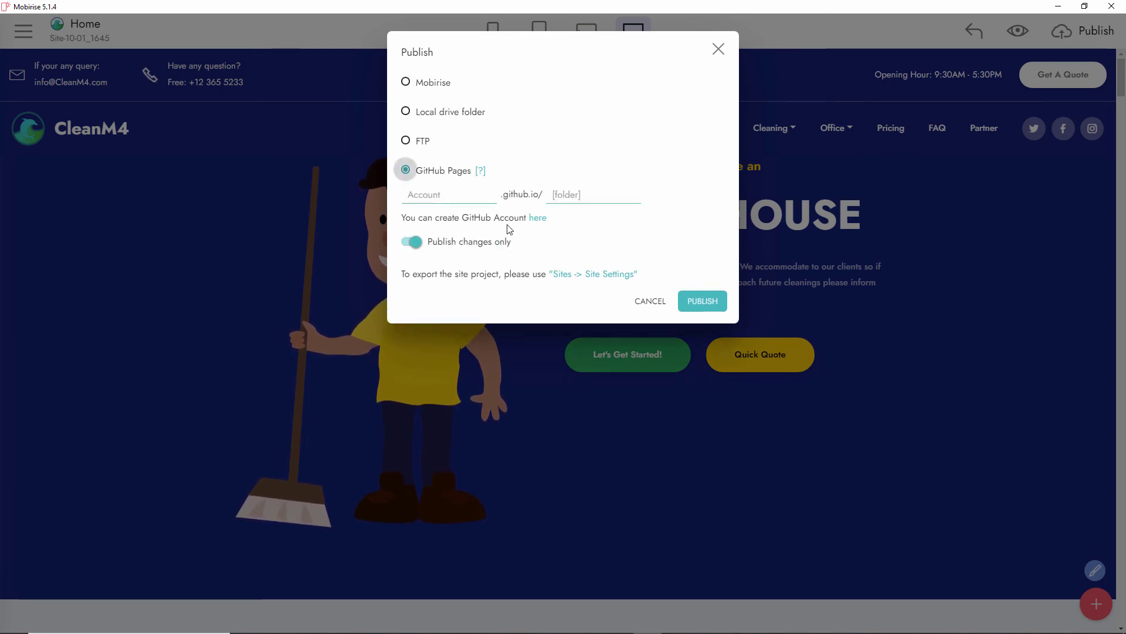
pyautogui.click(717, 50)
pyautogui.hotkey('alt', 'Tab')
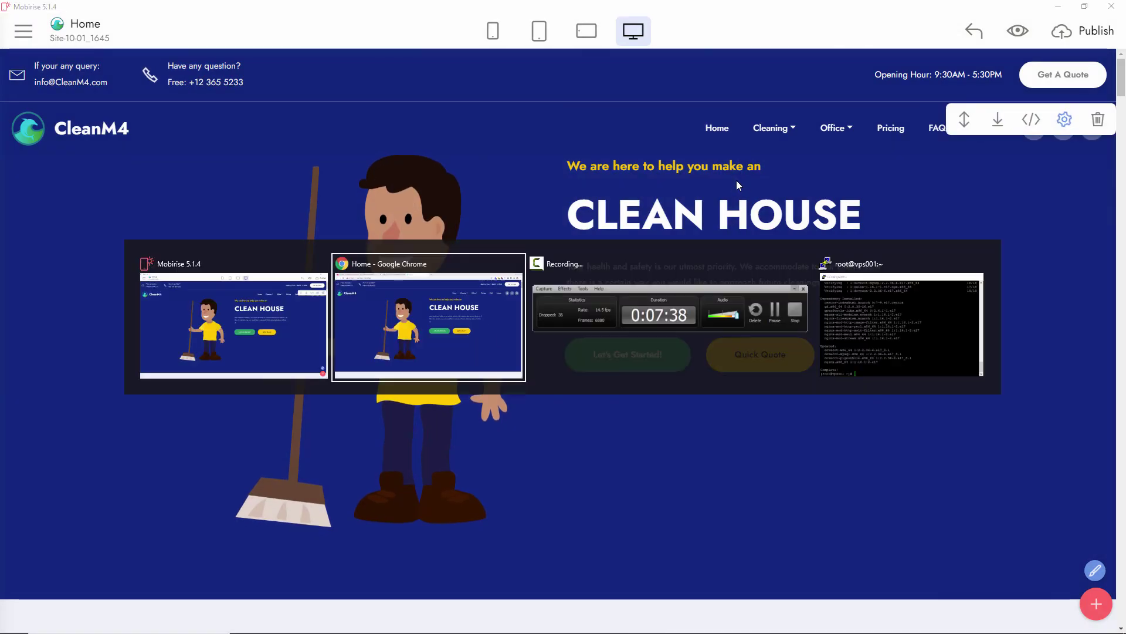
pyautogui.click(74, 10)
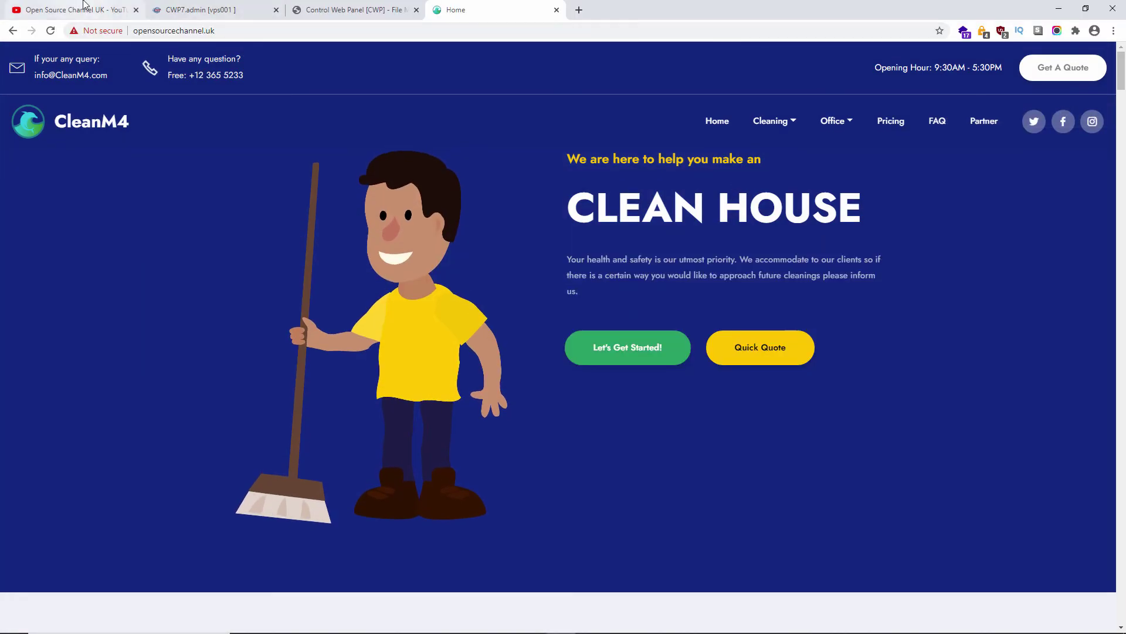